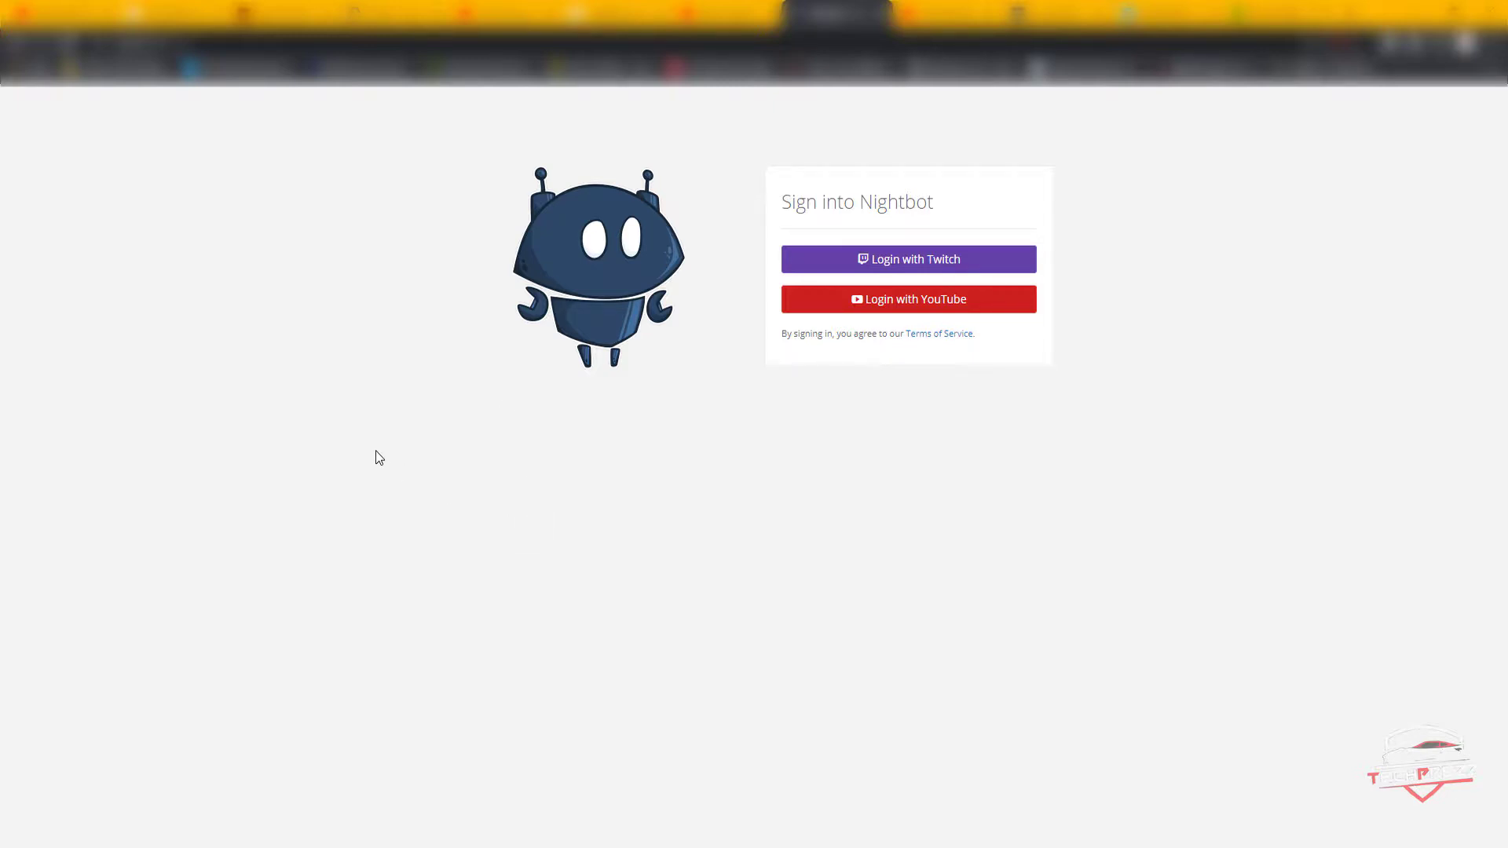
Sign into Nightbot with YouTube, choosing the Google account and the TechPrezz brand account, and allow access to it
left_click(937, 307)
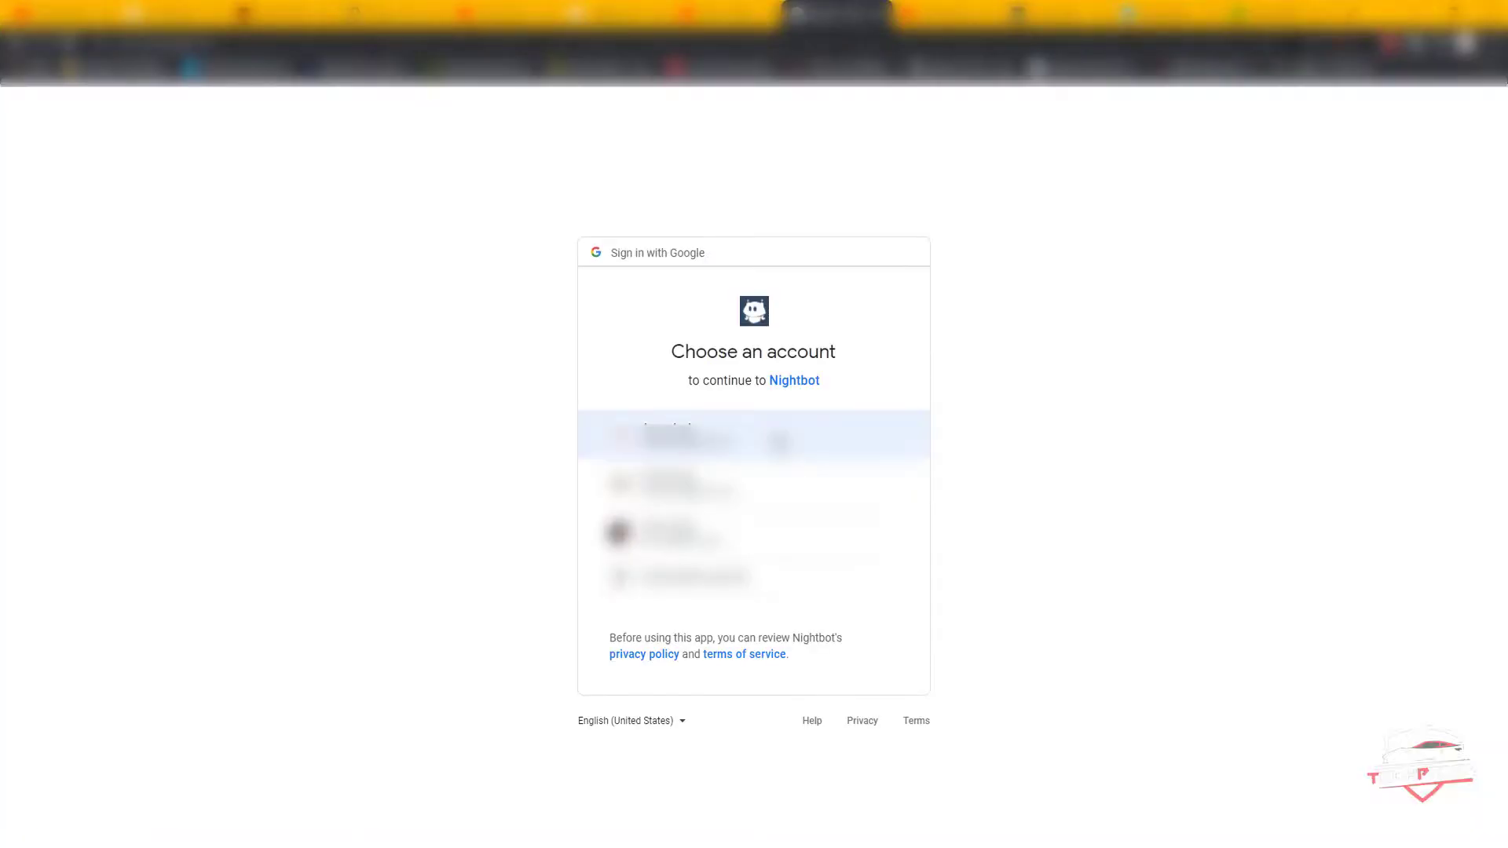
left_click(778, 437)
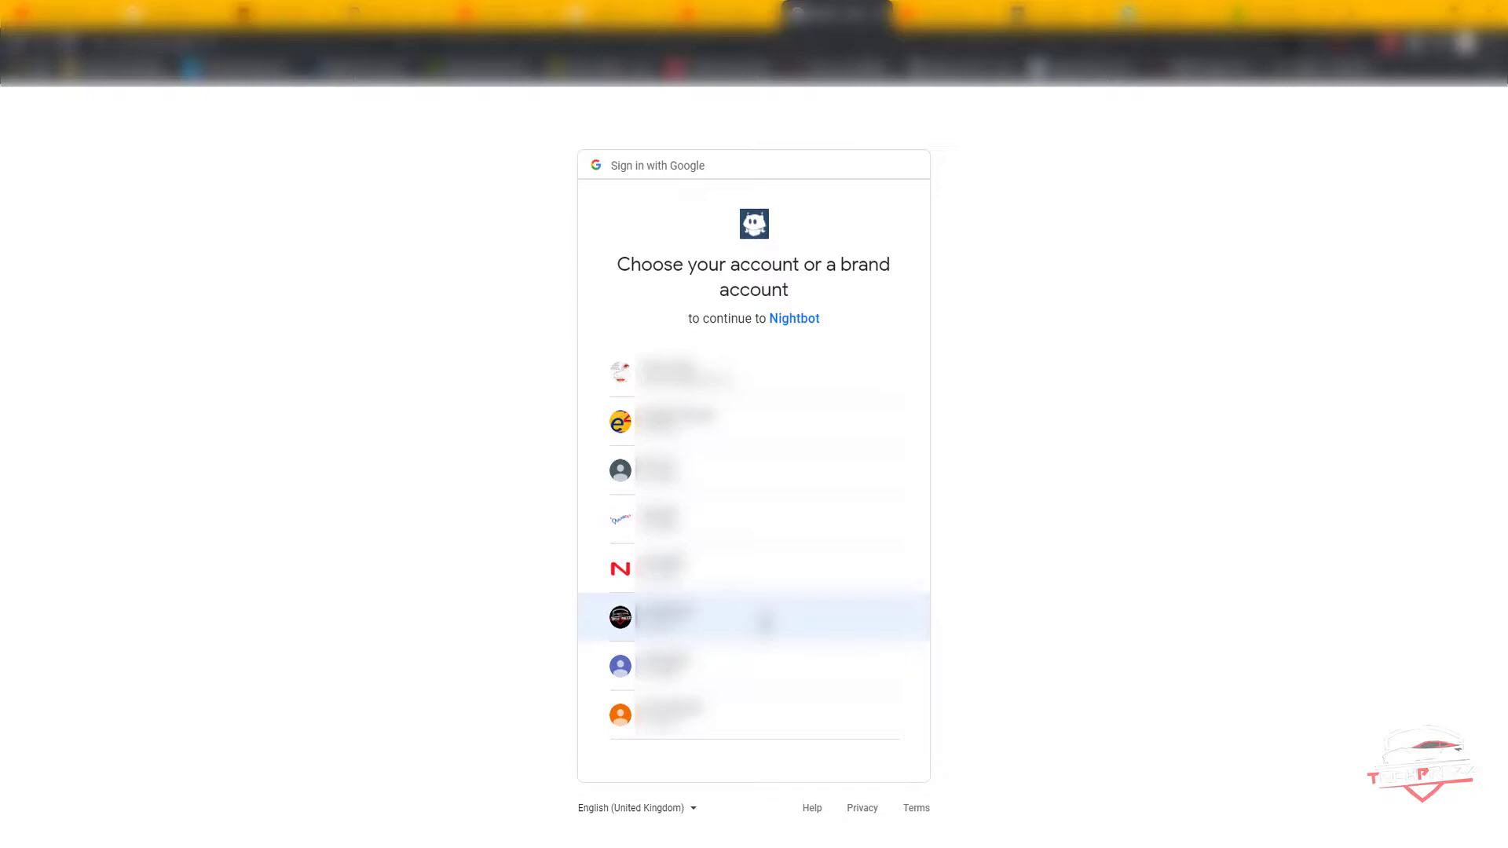
left_click(764, 623)
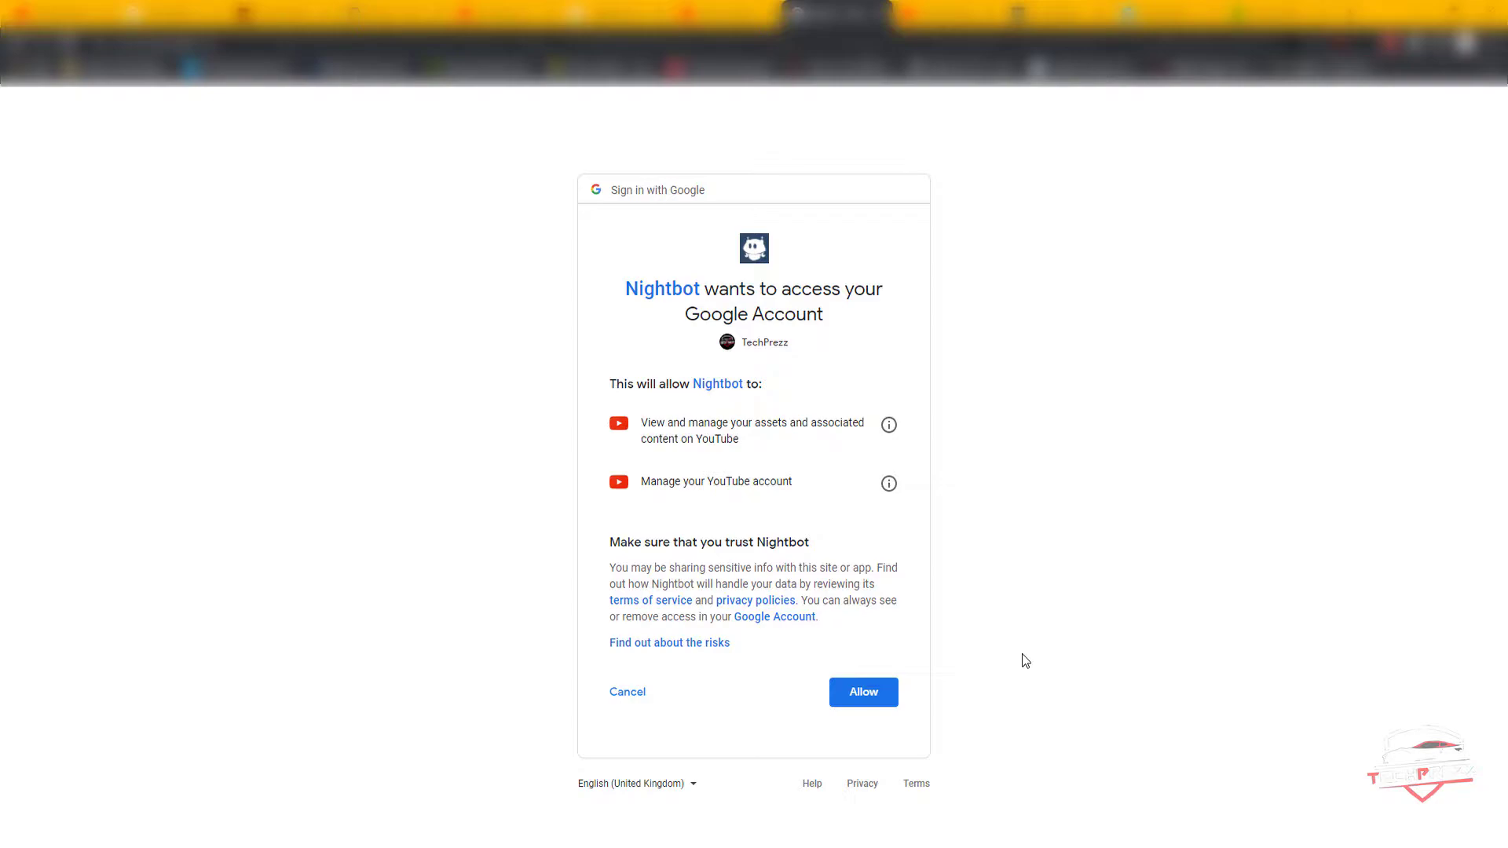
left_click(887, 700)
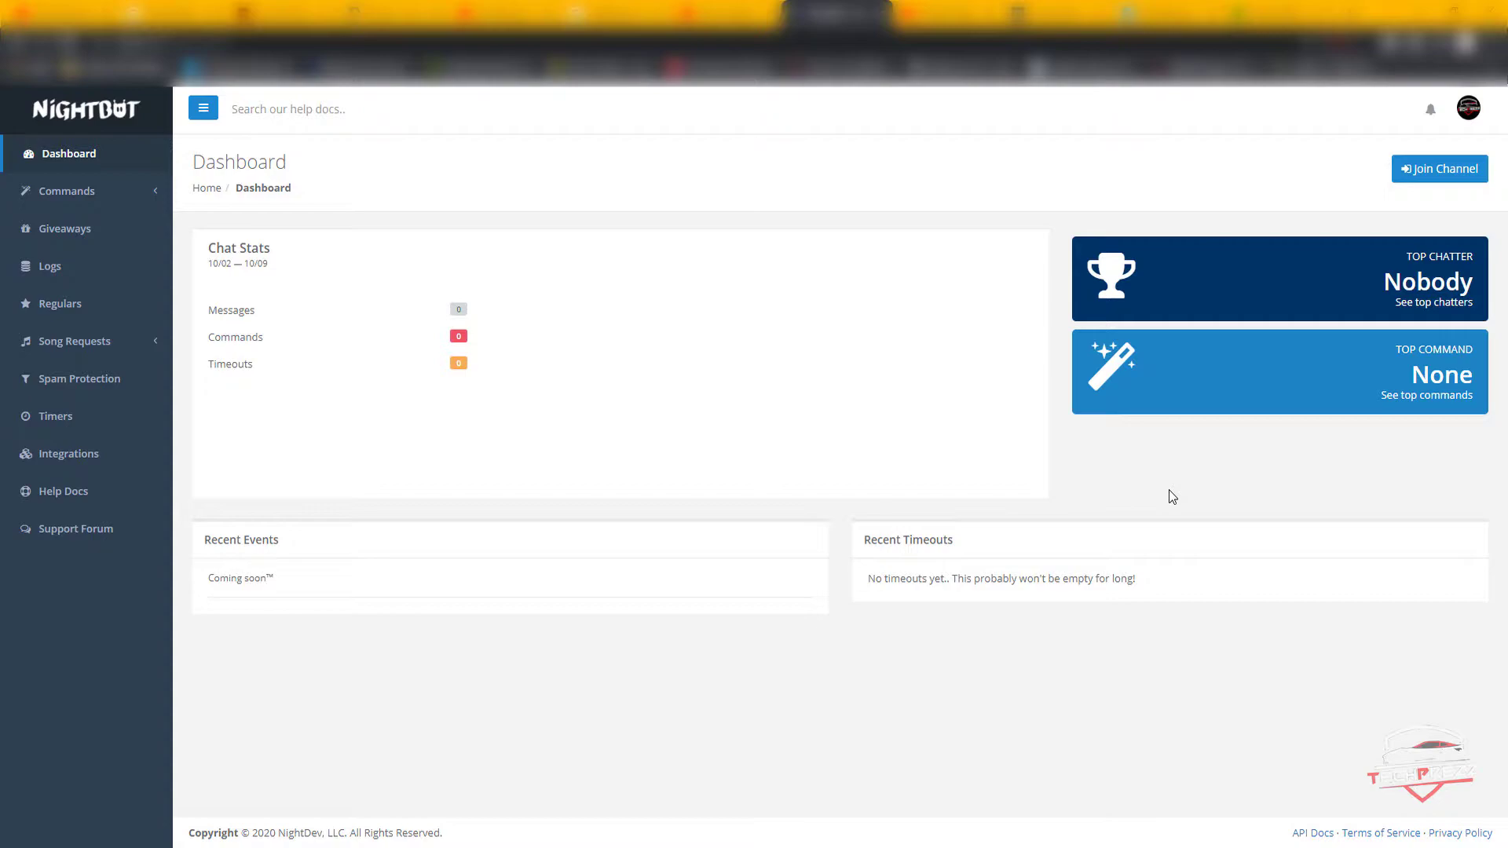
Have Nightbot join the channel and copy the Nightbot channel URL given for the moderators list
left_click(1443, 171)
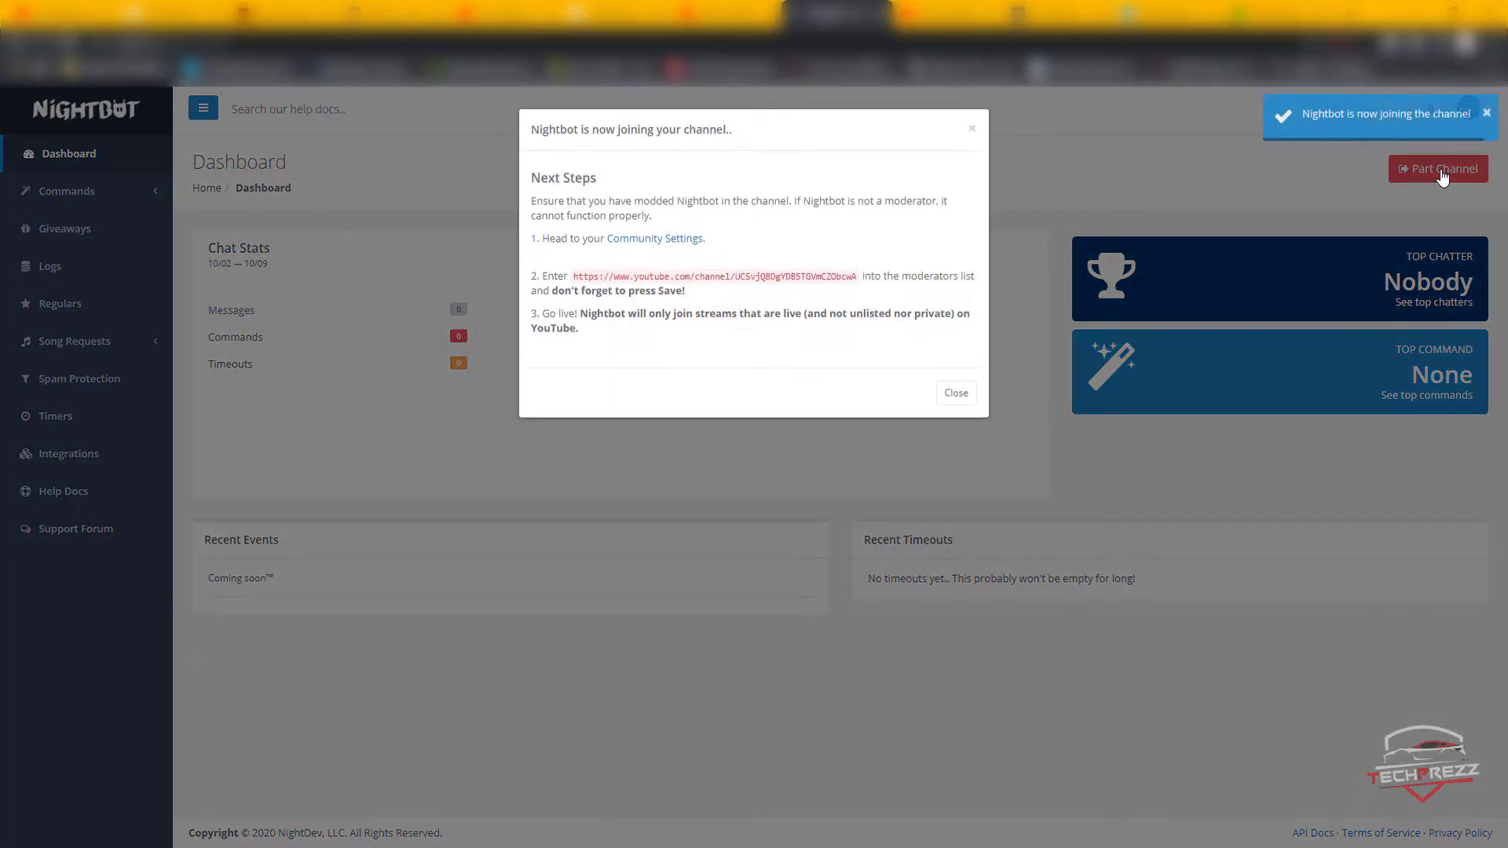
left_click_drag(574, 401, 865, 406)
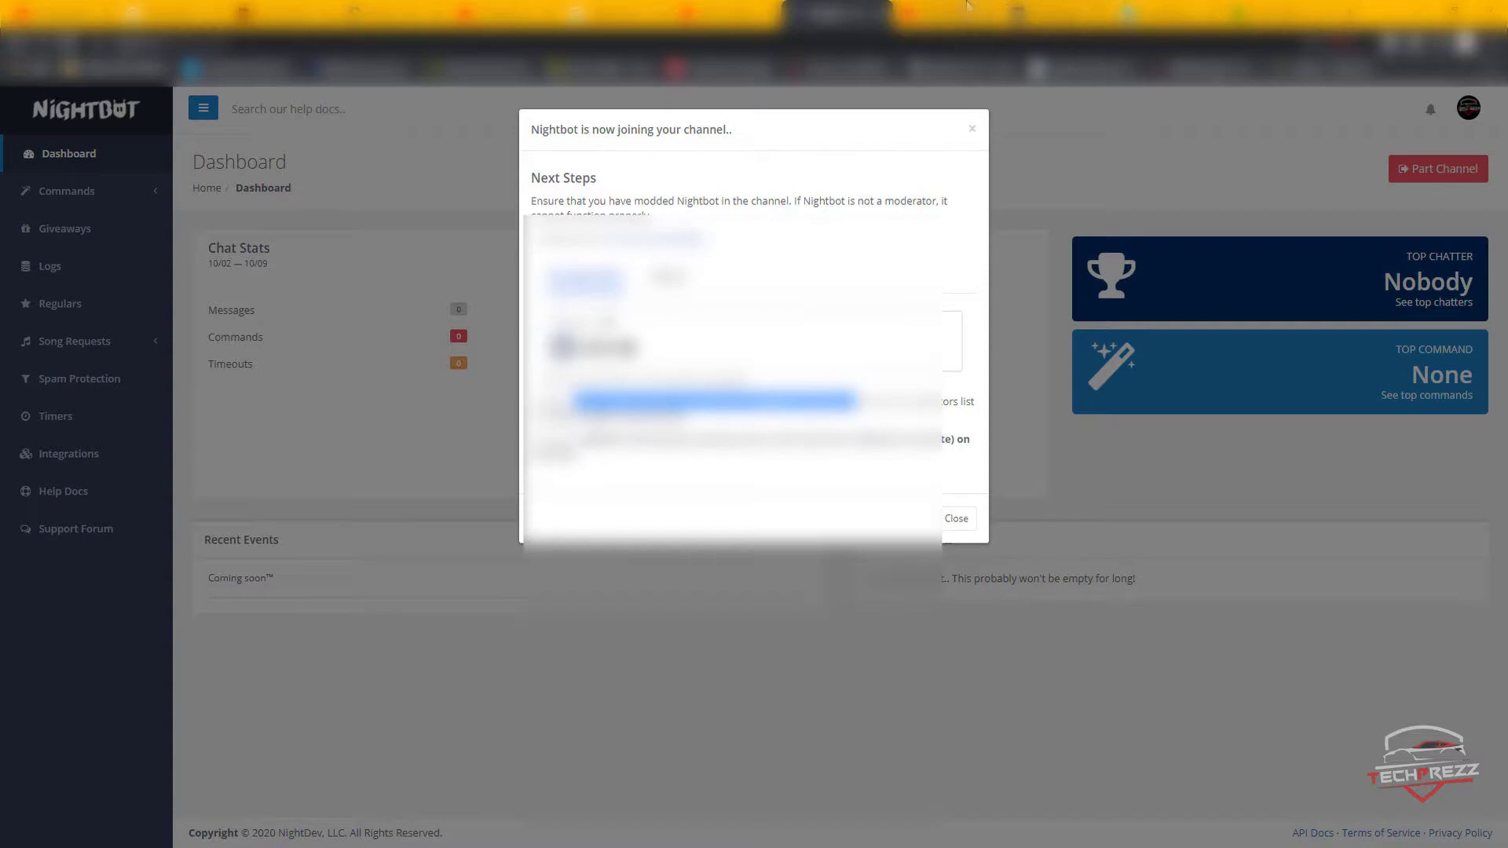
Switch to YouTube Studio and add Nightbot to the moderators in the community settings using the copied channel URL
left_click(946, 14)
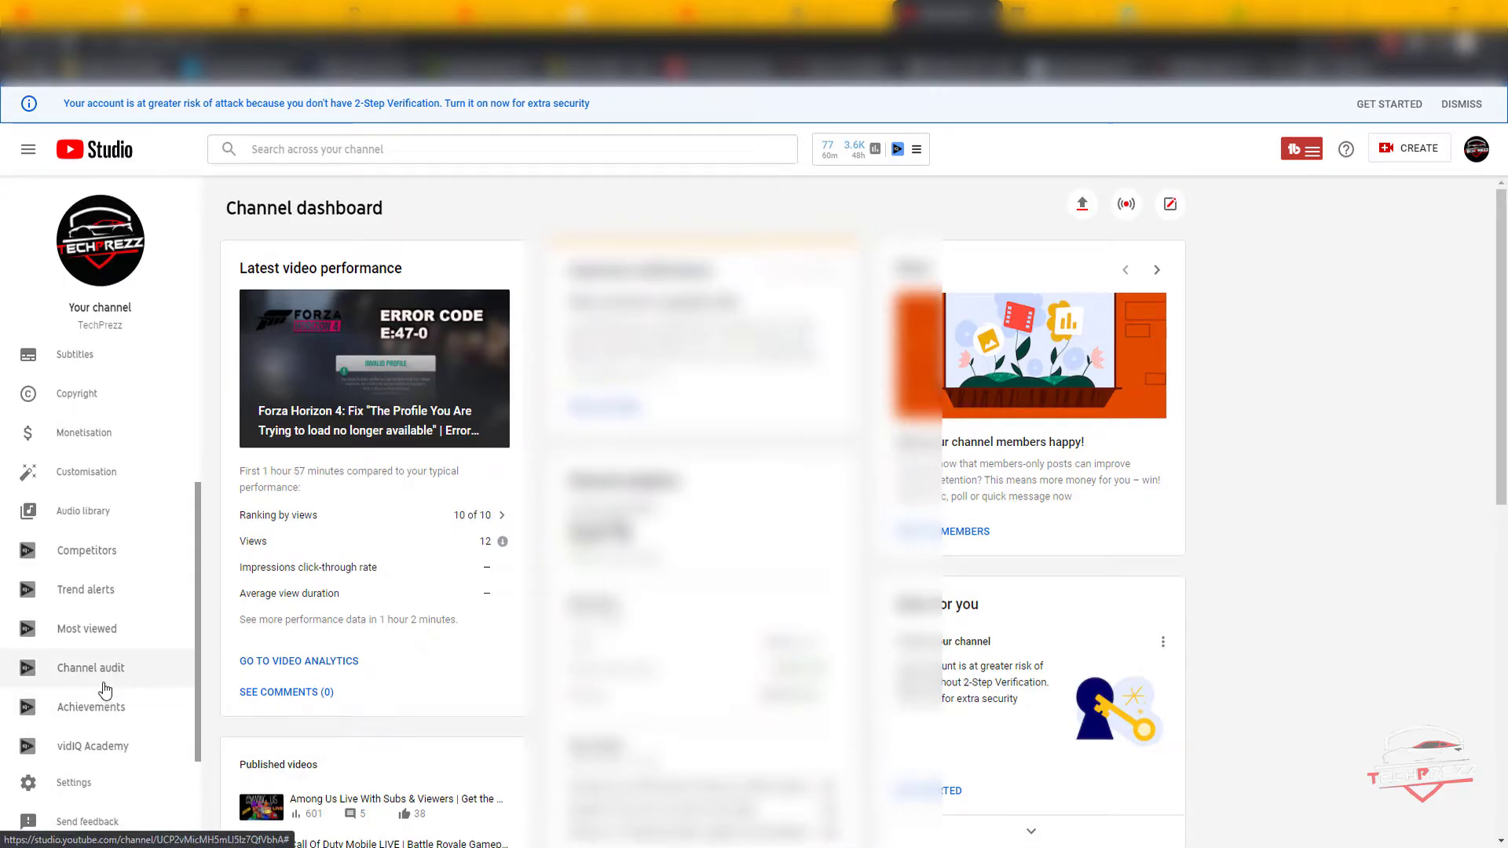
left_click(81, 781)
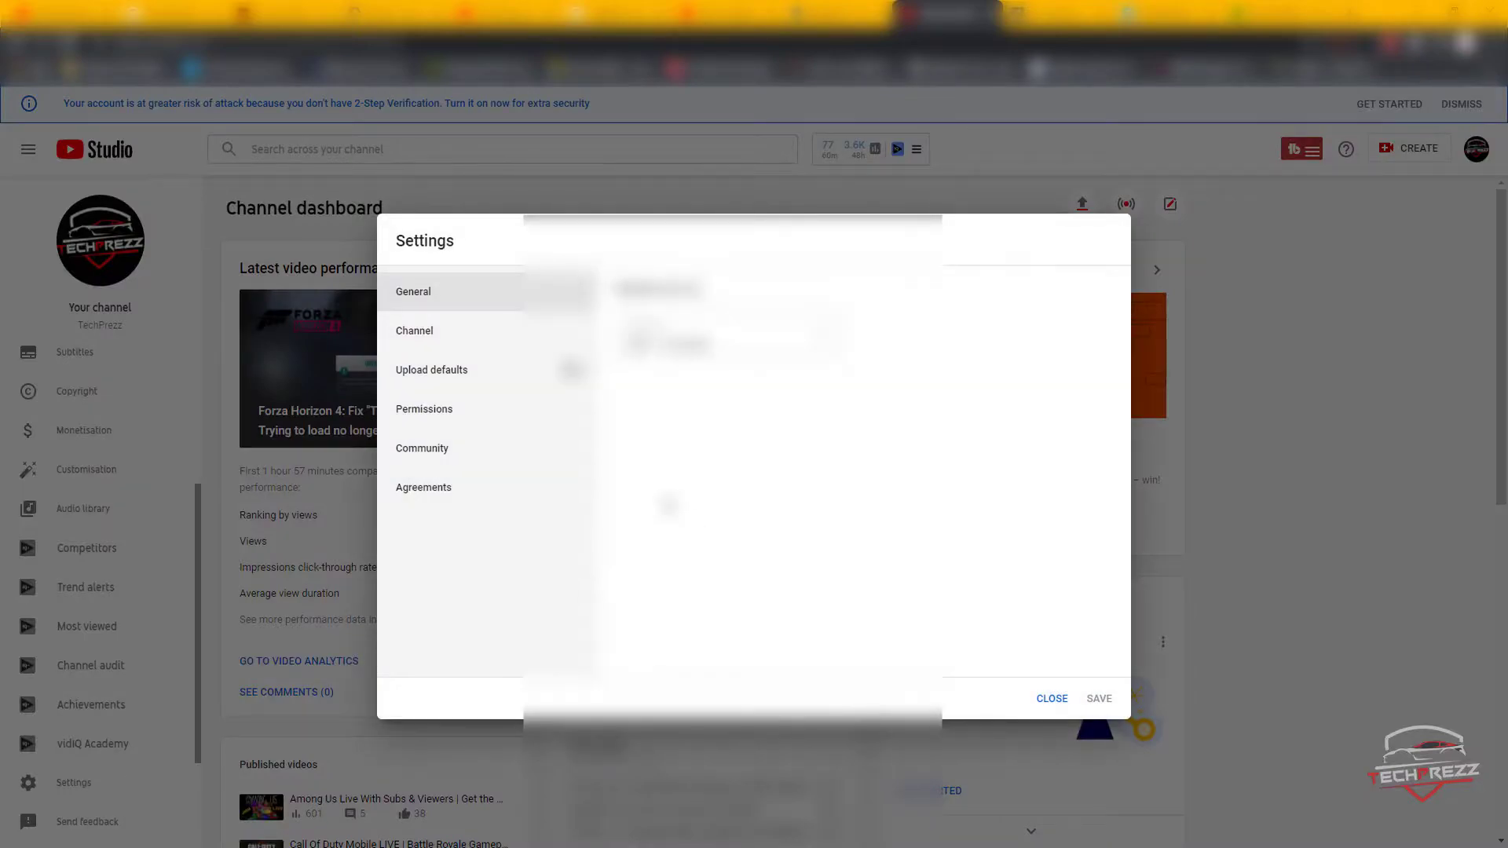
left_click(479, 453)
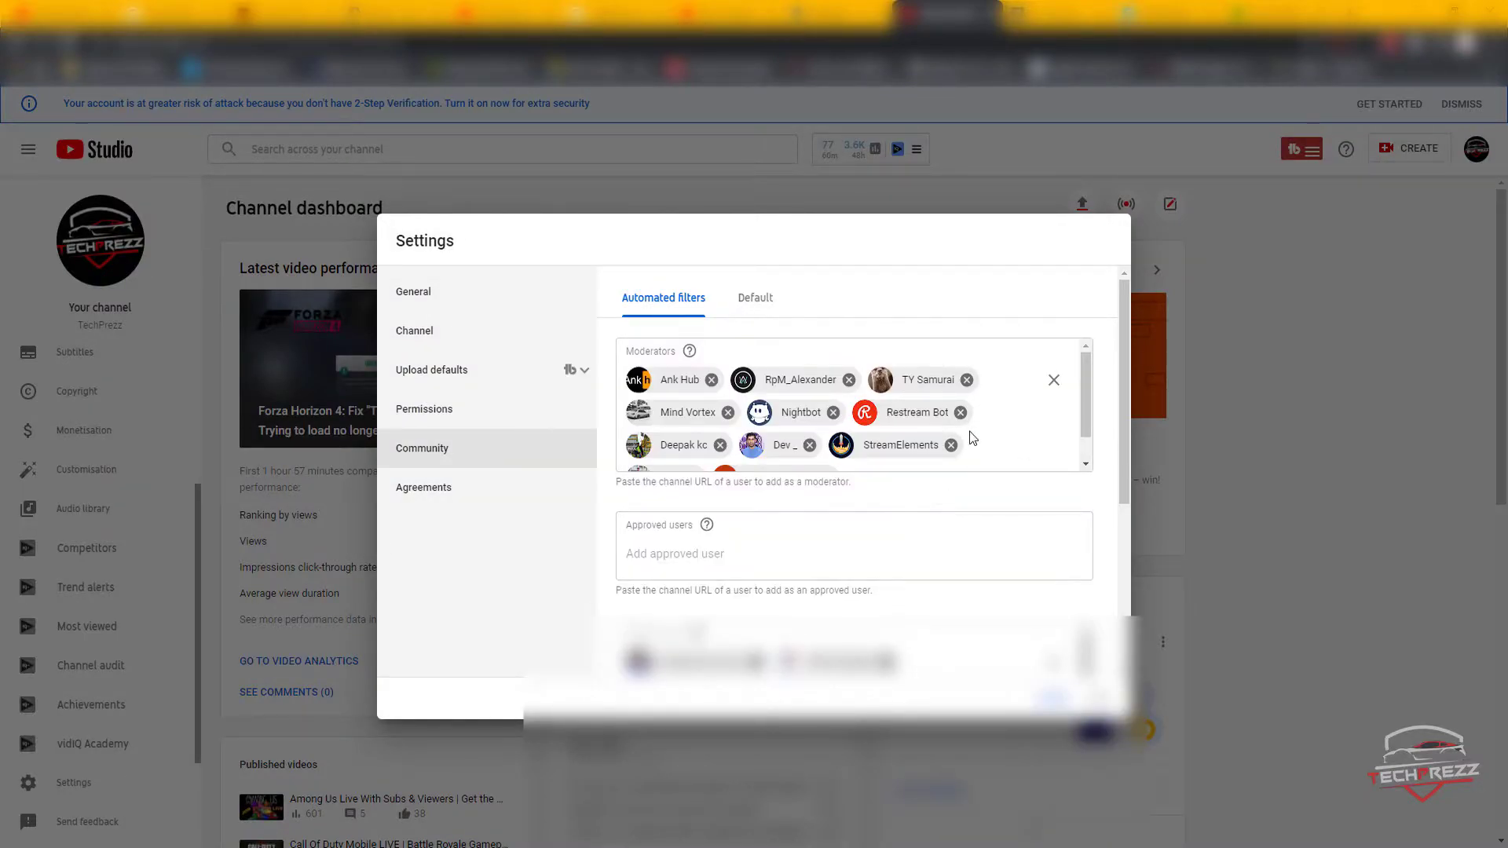
scroll(943, 448, "down", 1)
scroll(933, 444, "up", 1)
scroll(932, 445, "down", 1)
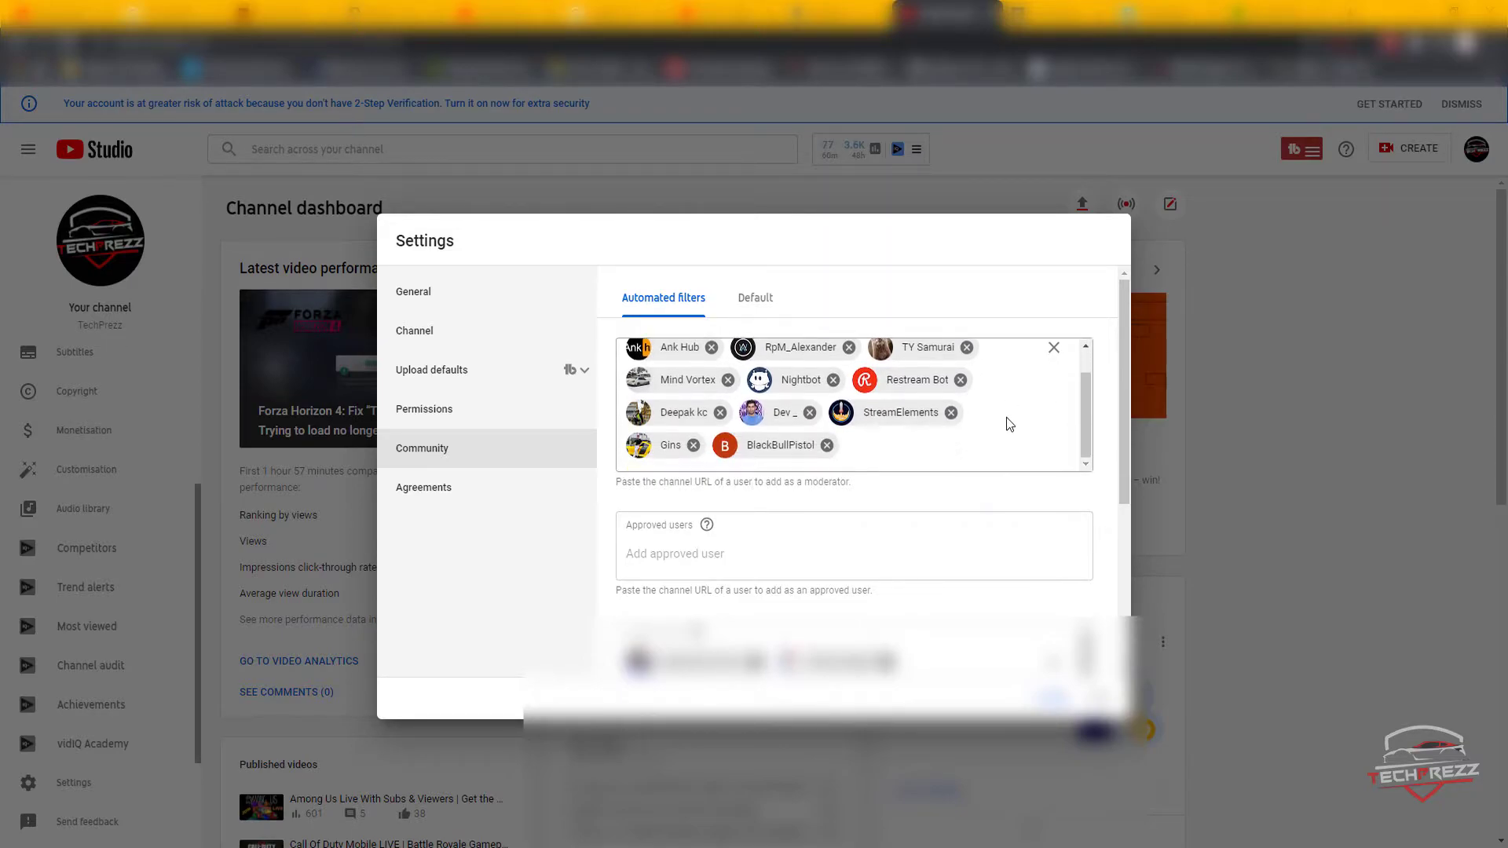
left_click(954, 452)
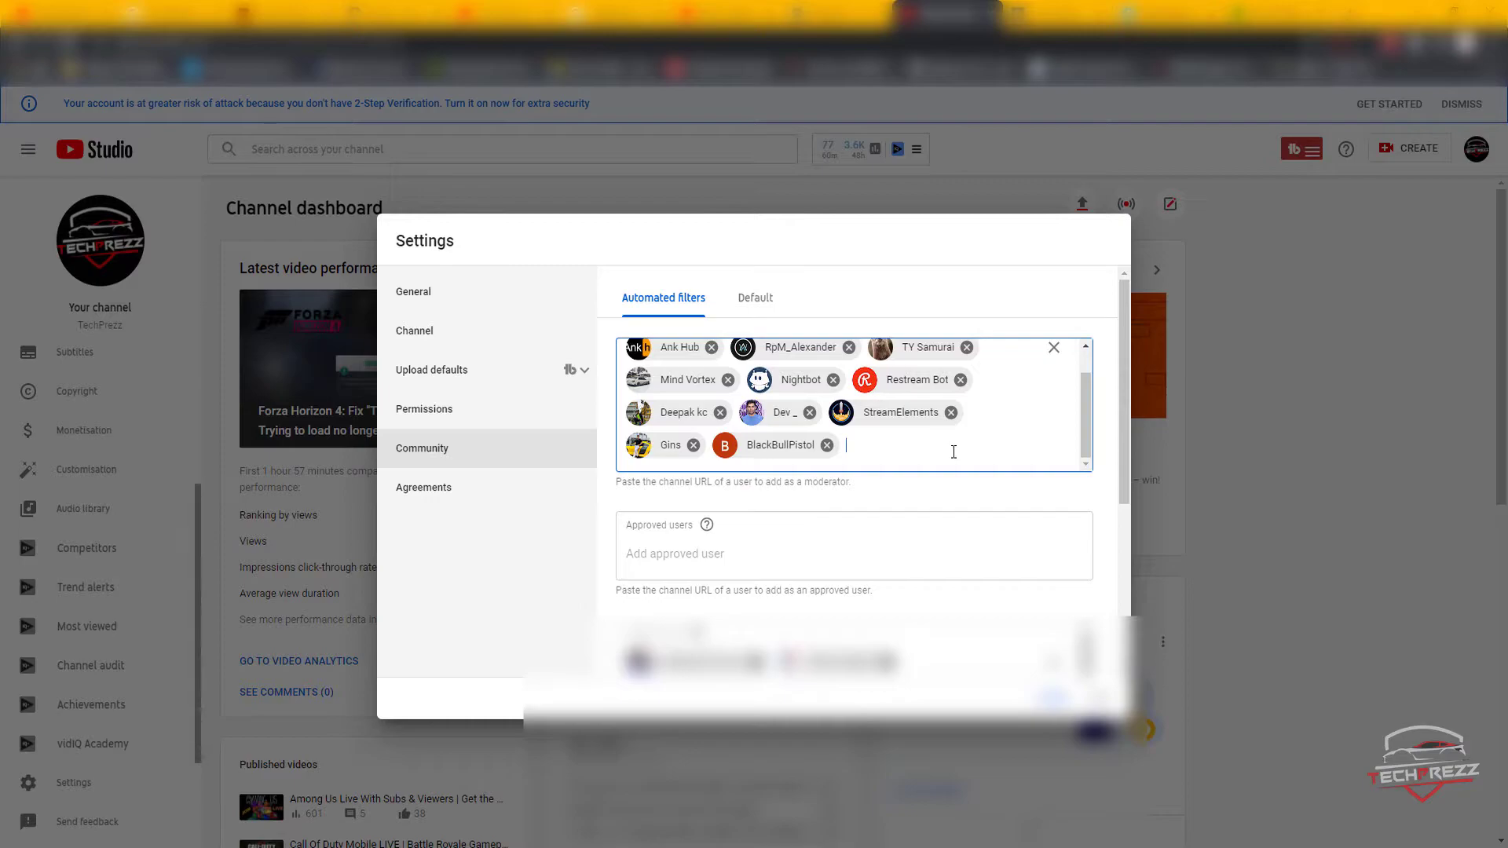
key("ctrl+v")
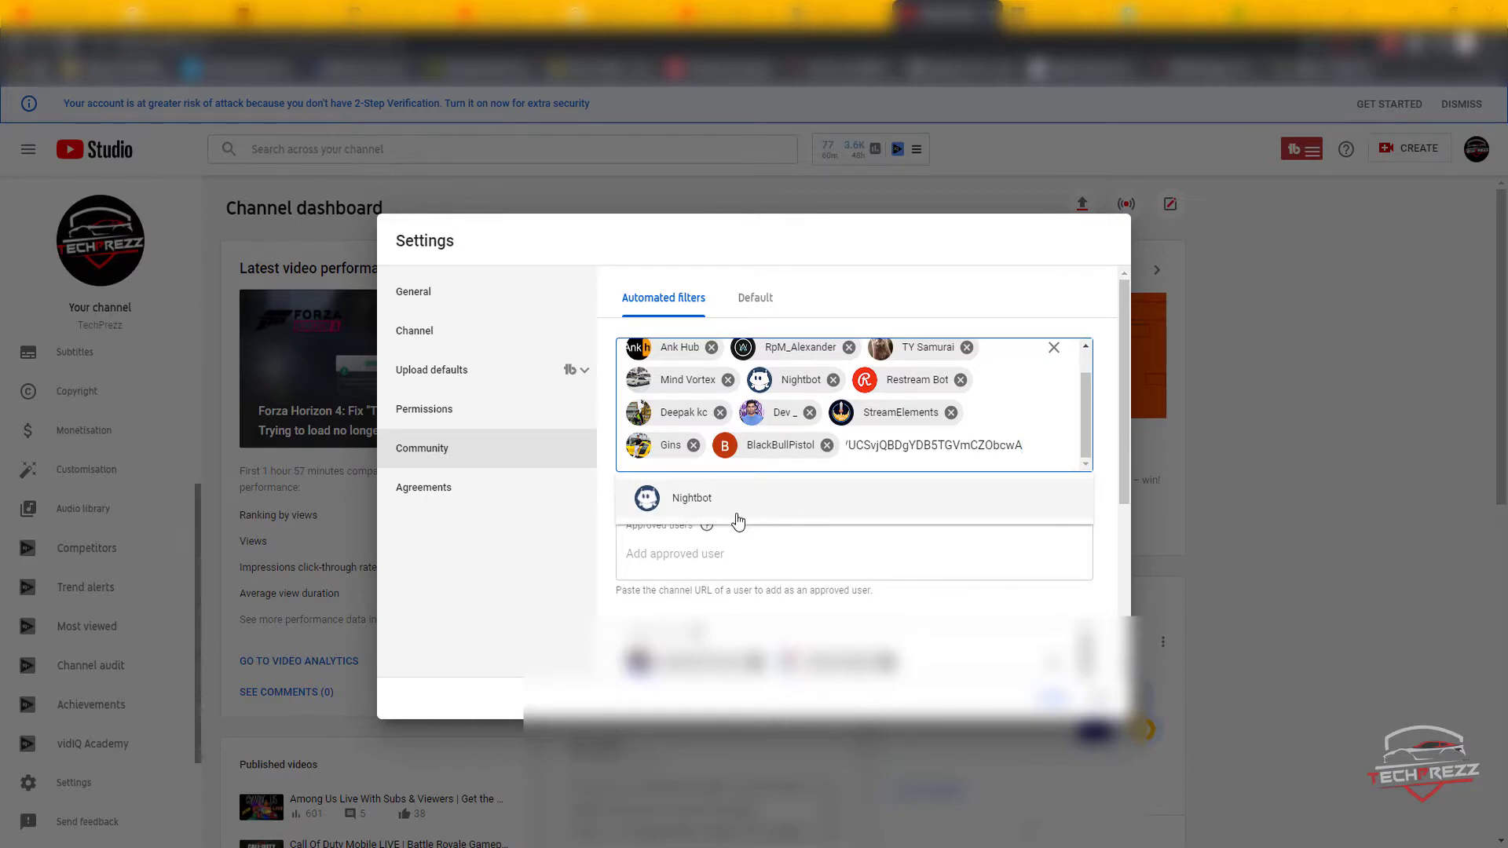
left_click(761, 502)
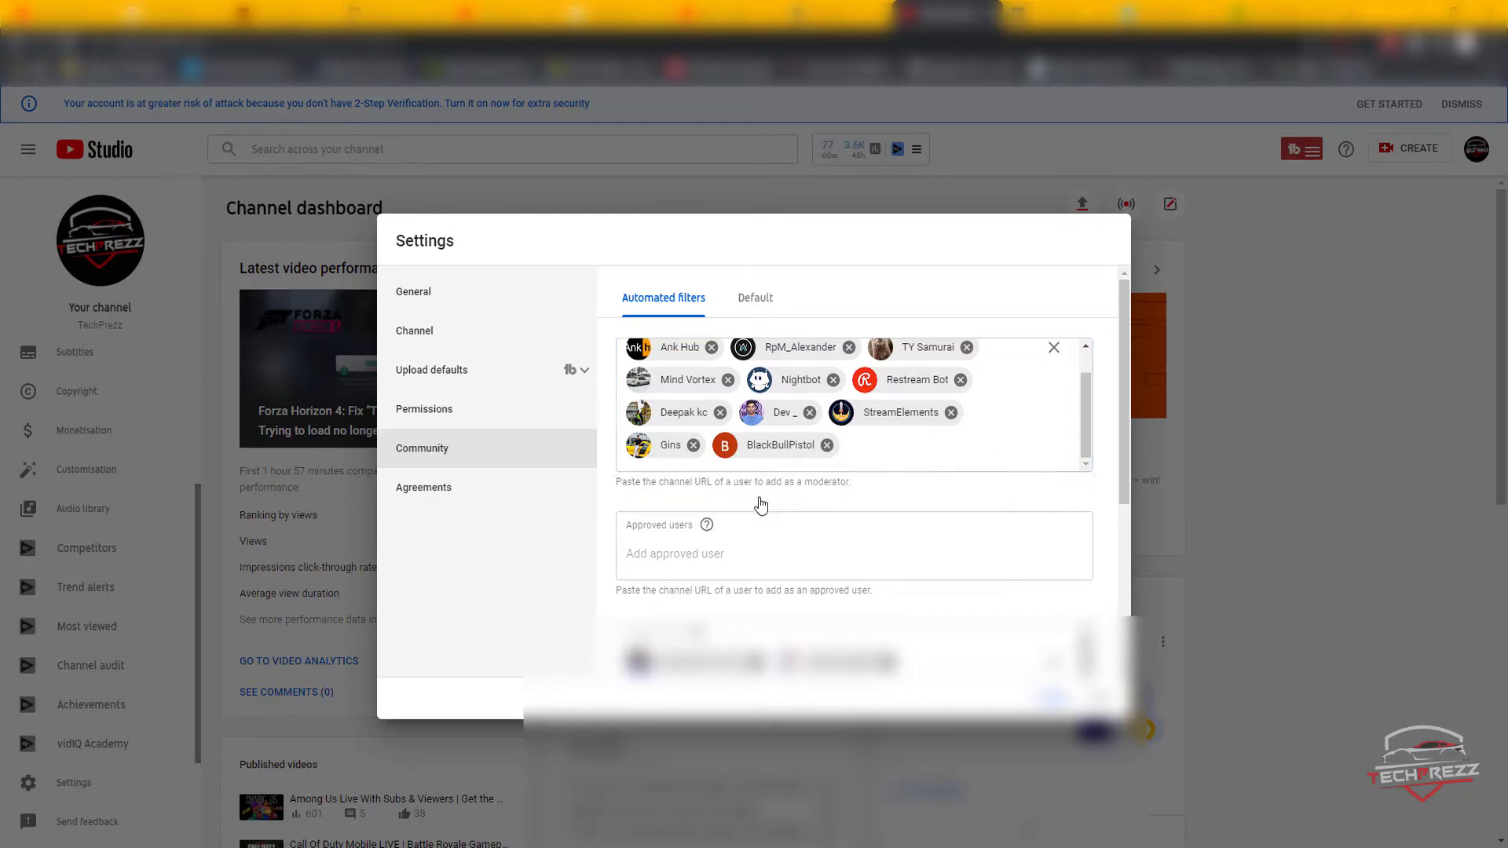
Check the moderators list and close the channel settings, then return to Nightbot and dismiss the joining instructions
scroll(932, 418, "down", 3)
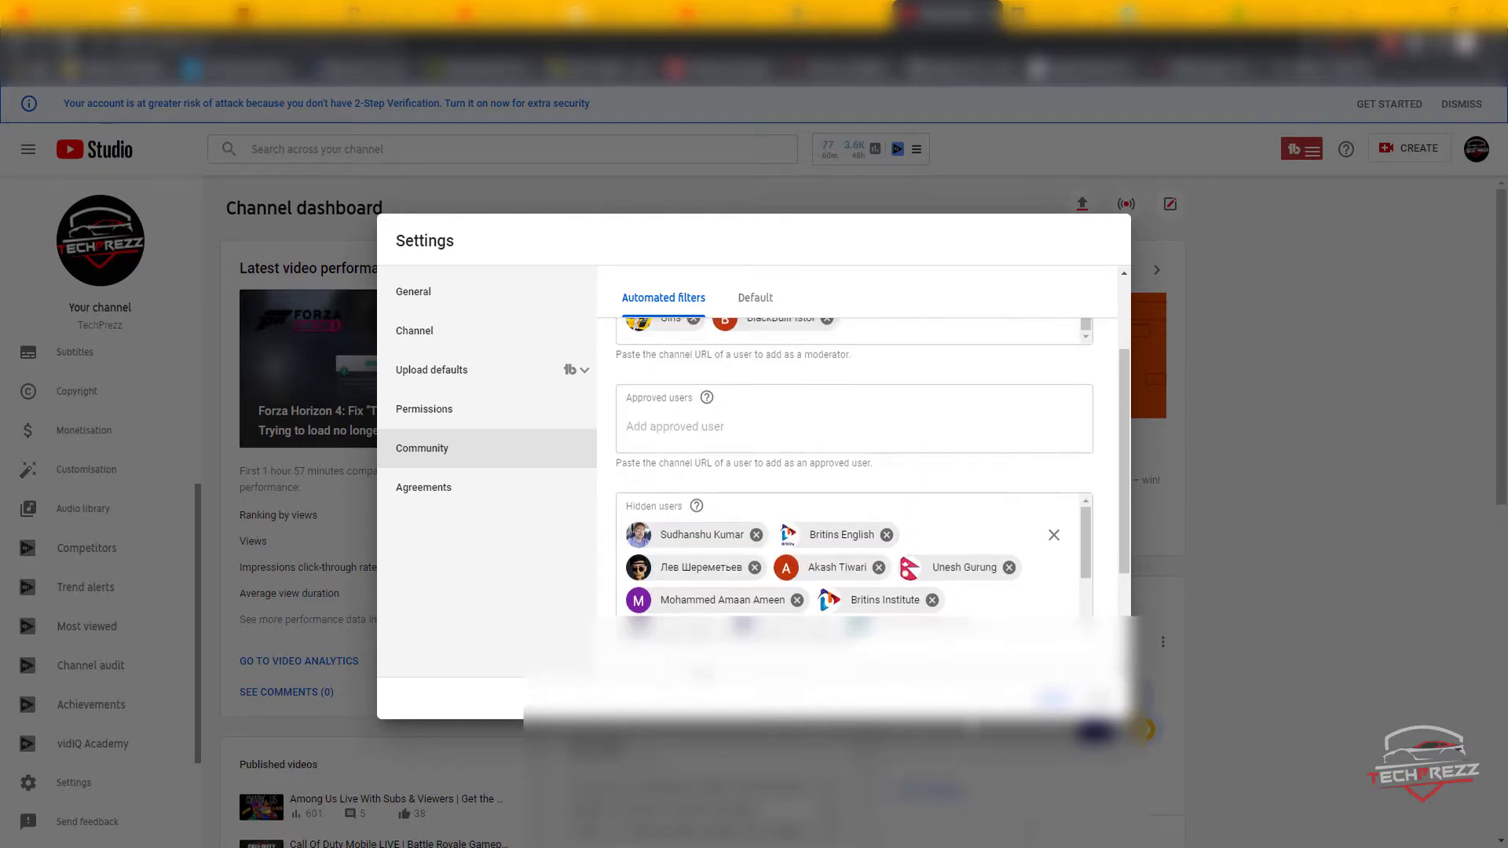
scroll(1017, 397, "up", 3)
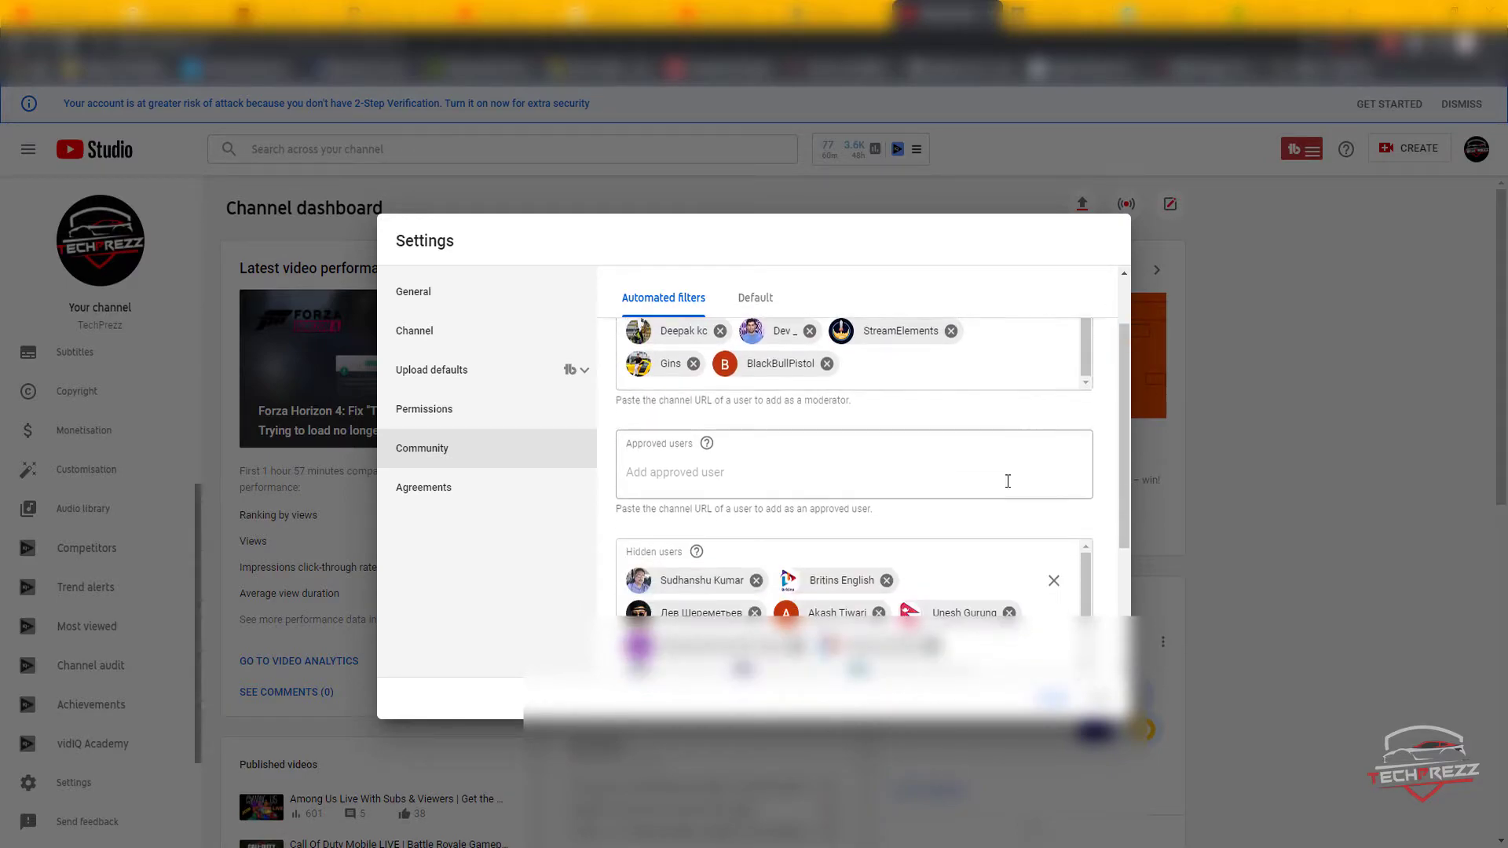
scroll(1010, 418, "up", 5)
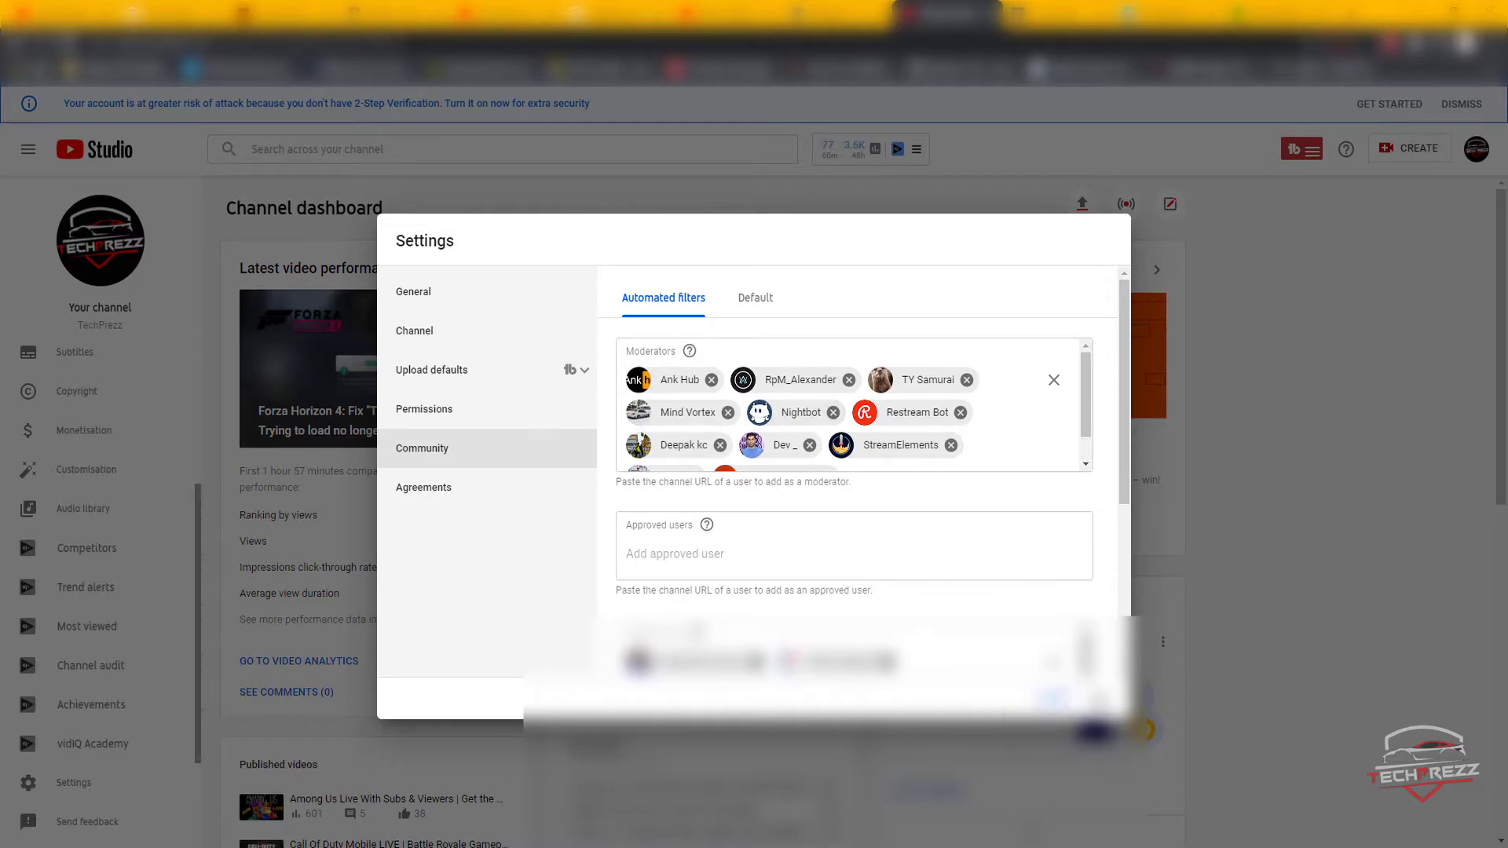
scroll(1092, 402, "down", 2)
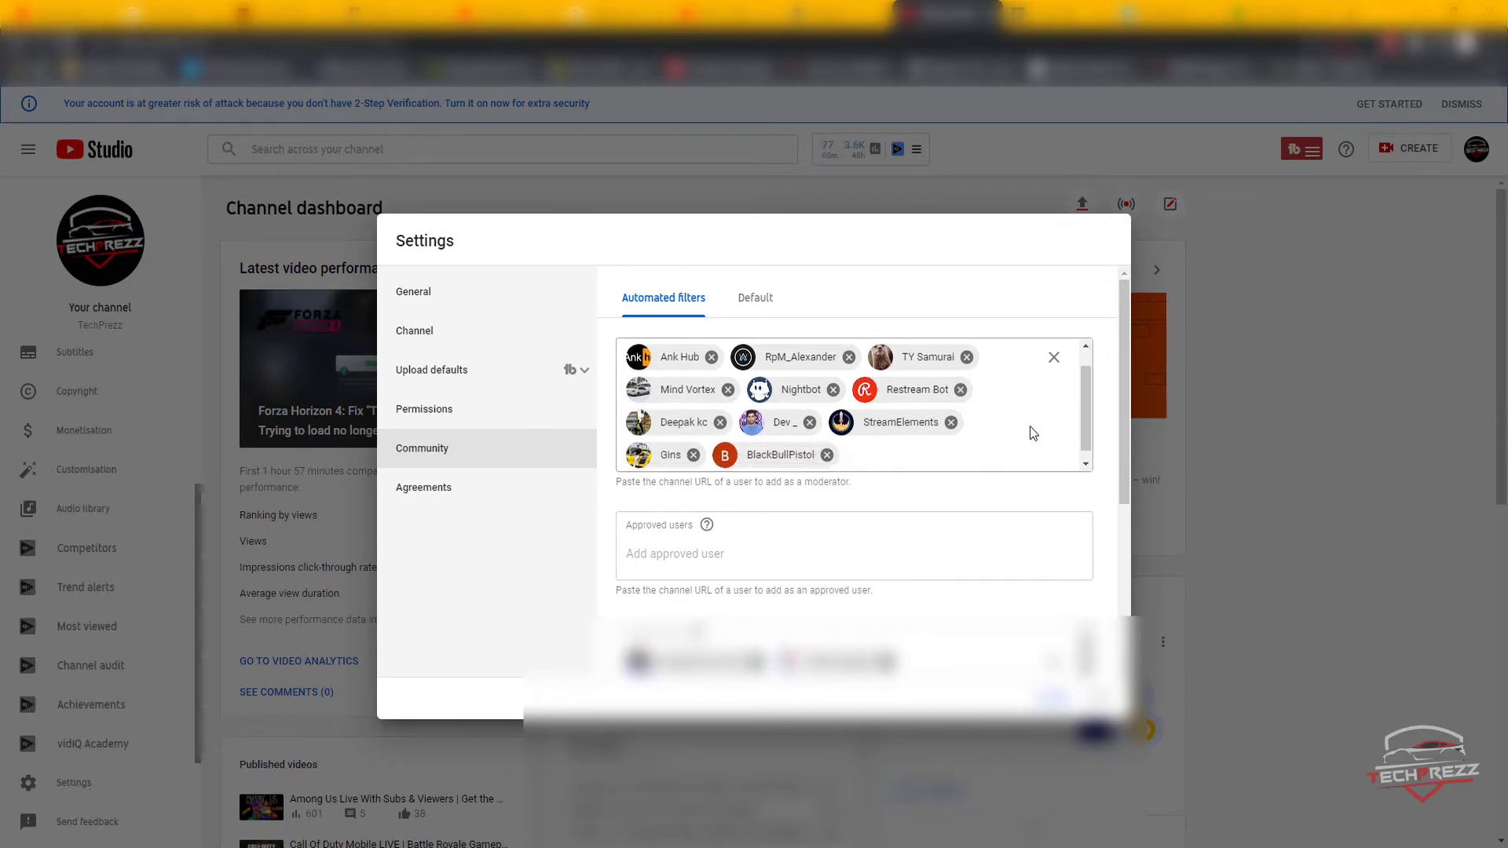
left_click(1057, 703)
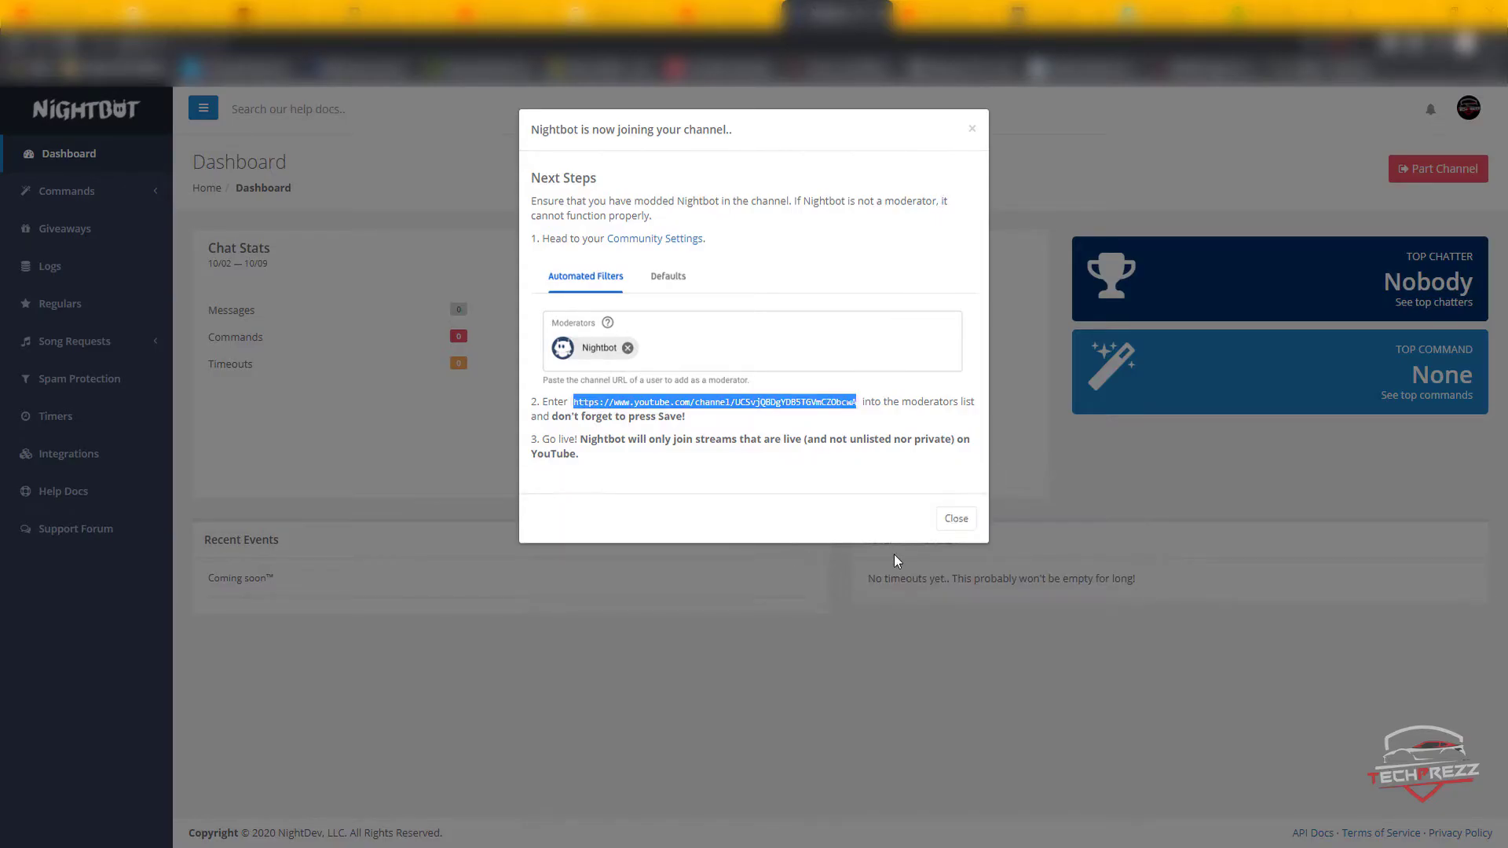
left_click(956, 517)
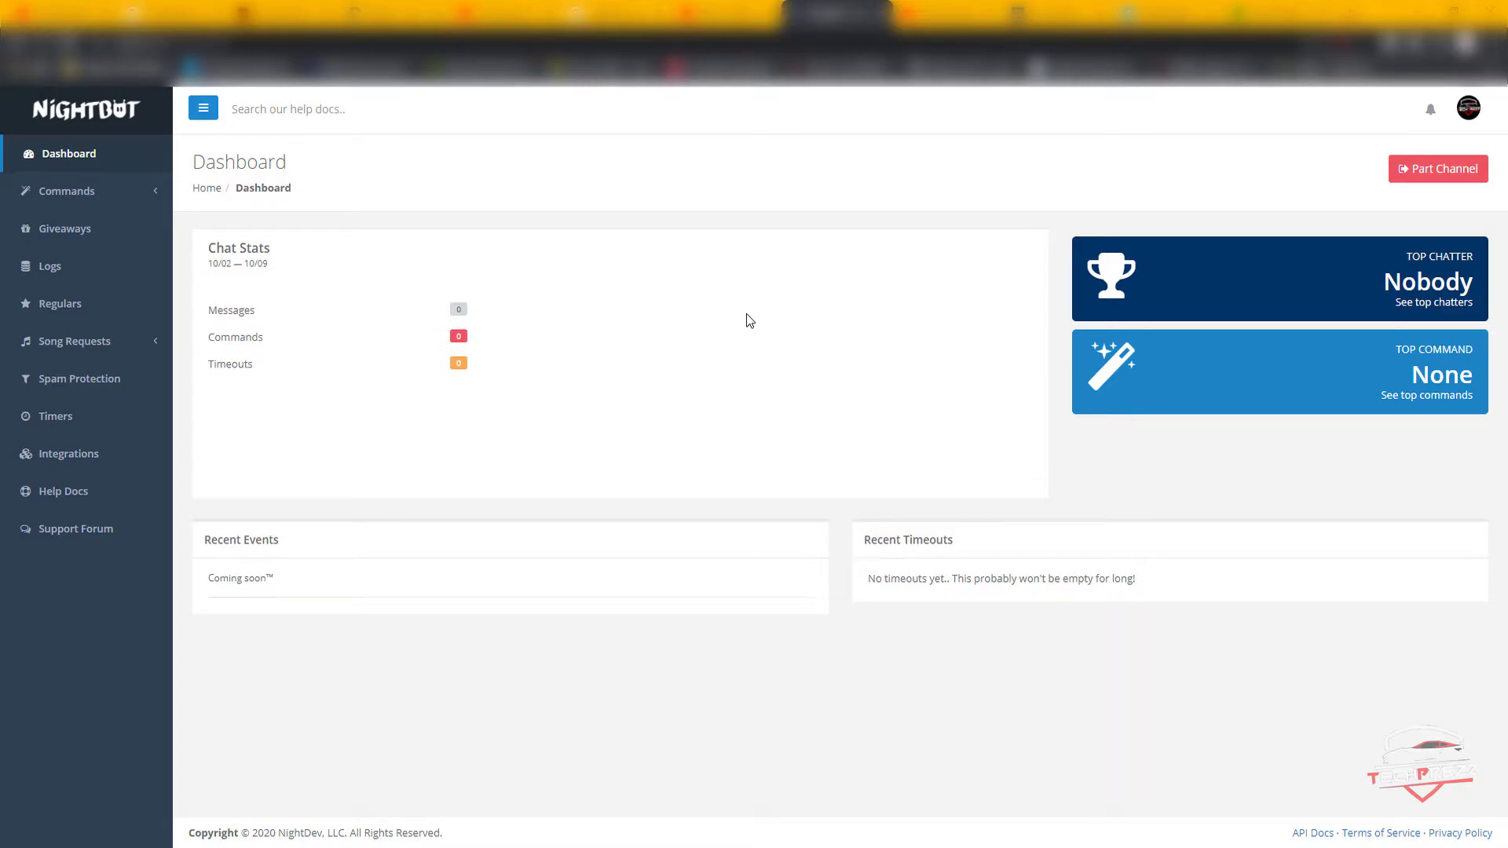
Open Nightbot's default commands and look through the list of available commands
left_click(124, 192)
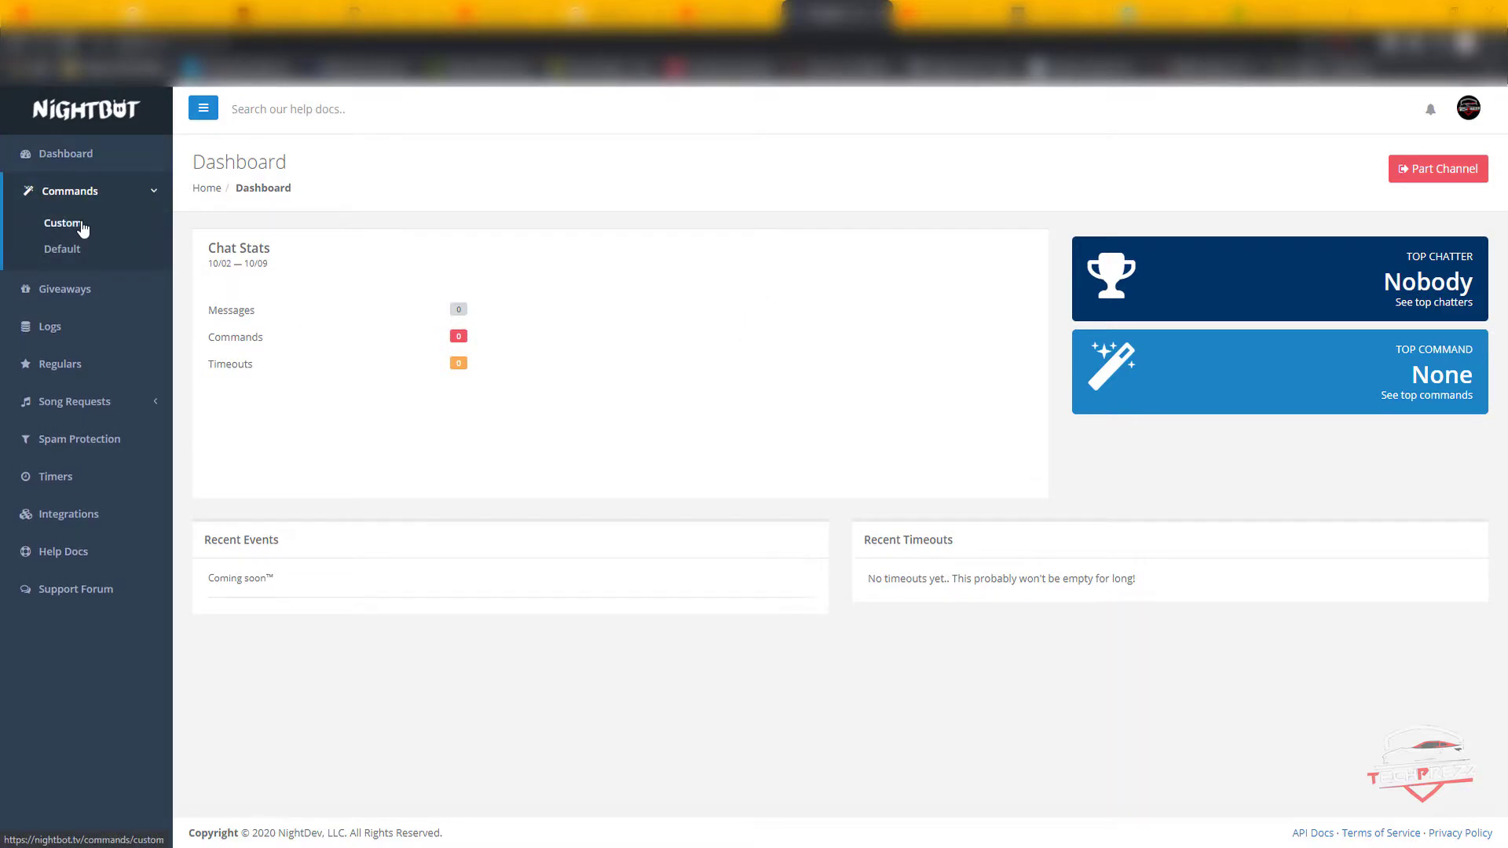
left_click(70, 252)
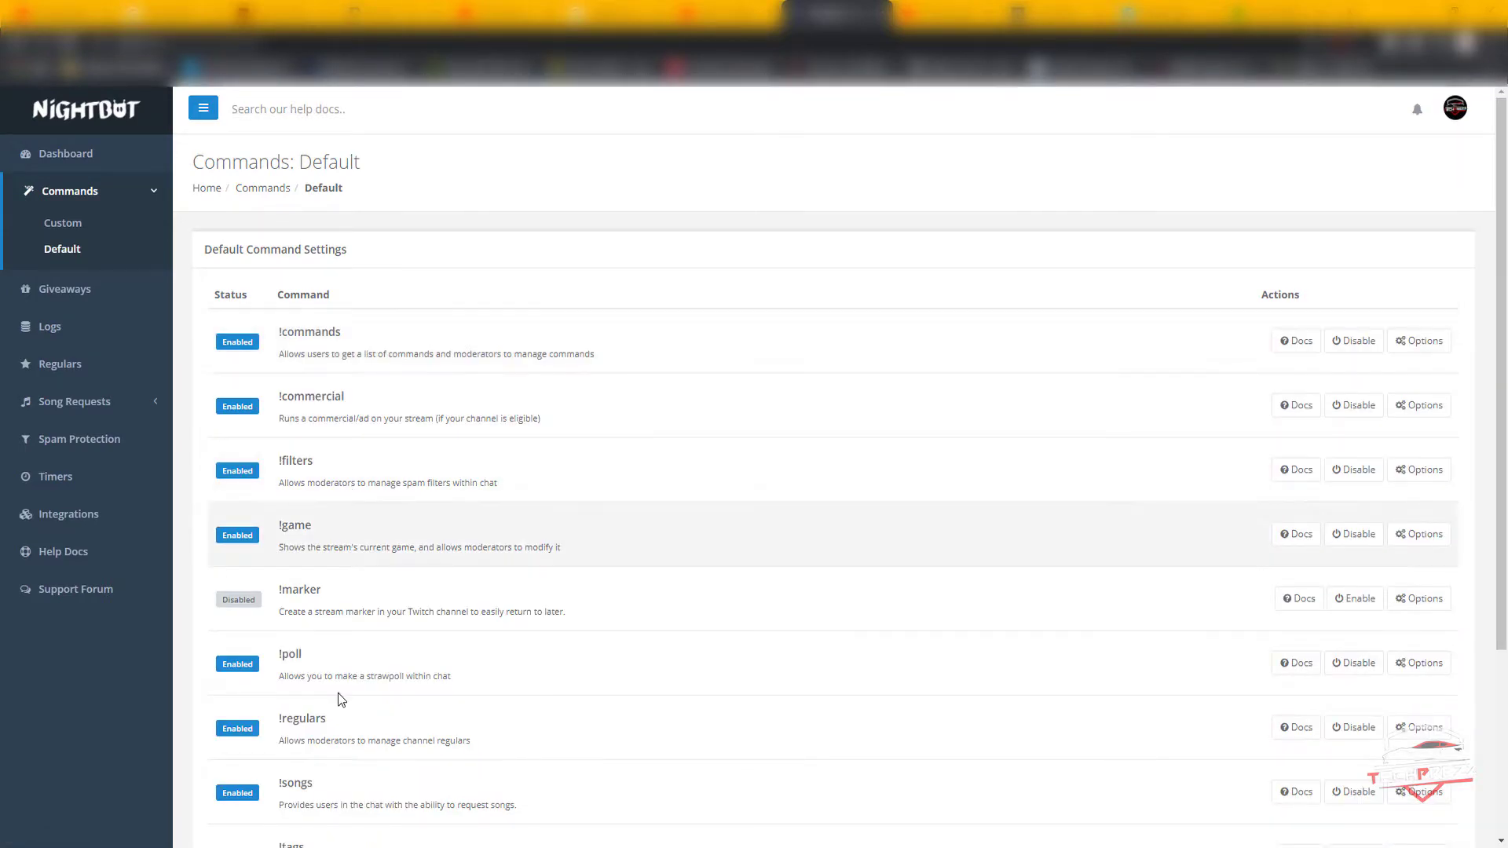
scroll(432, 527, "down", 5)
scroll(434, 526, "up", 2)
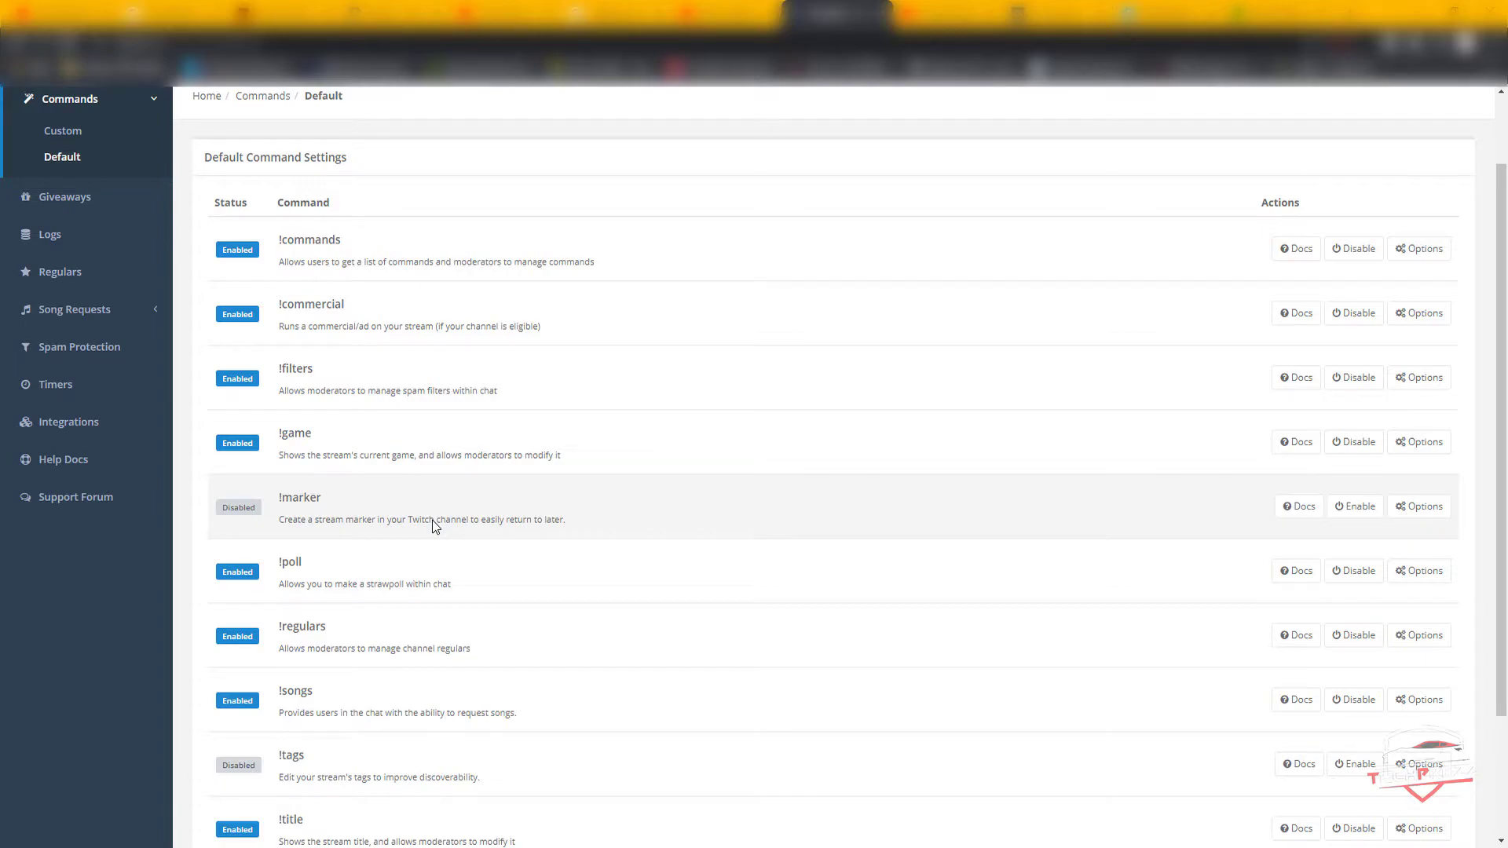
scroll(434, 527, "up", 1)
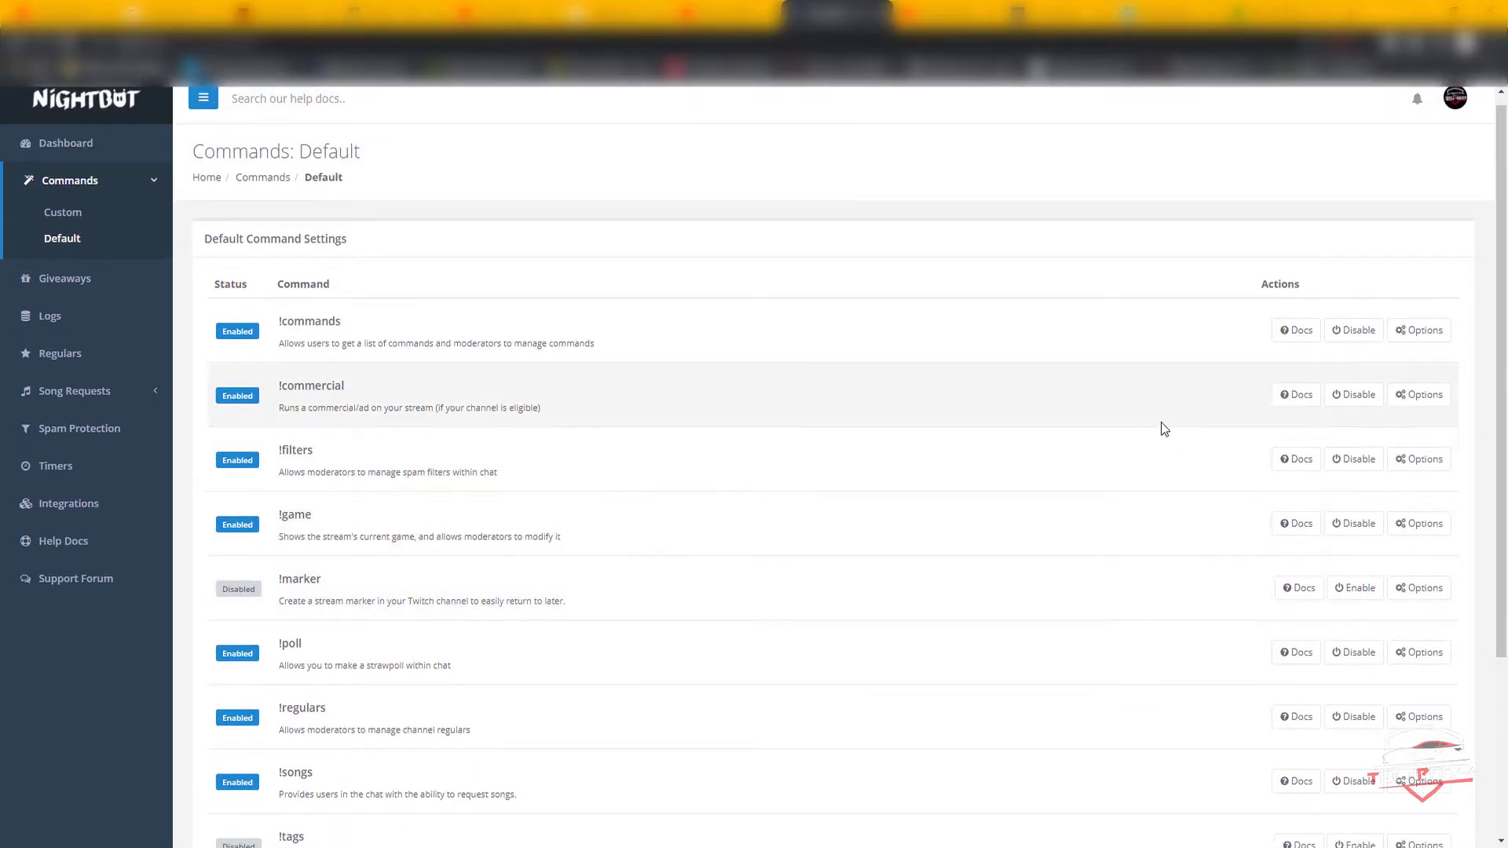
Examine the userlevel choices and cooldown setting of the !commands command and close its options without changes
left_click(1423, 338)
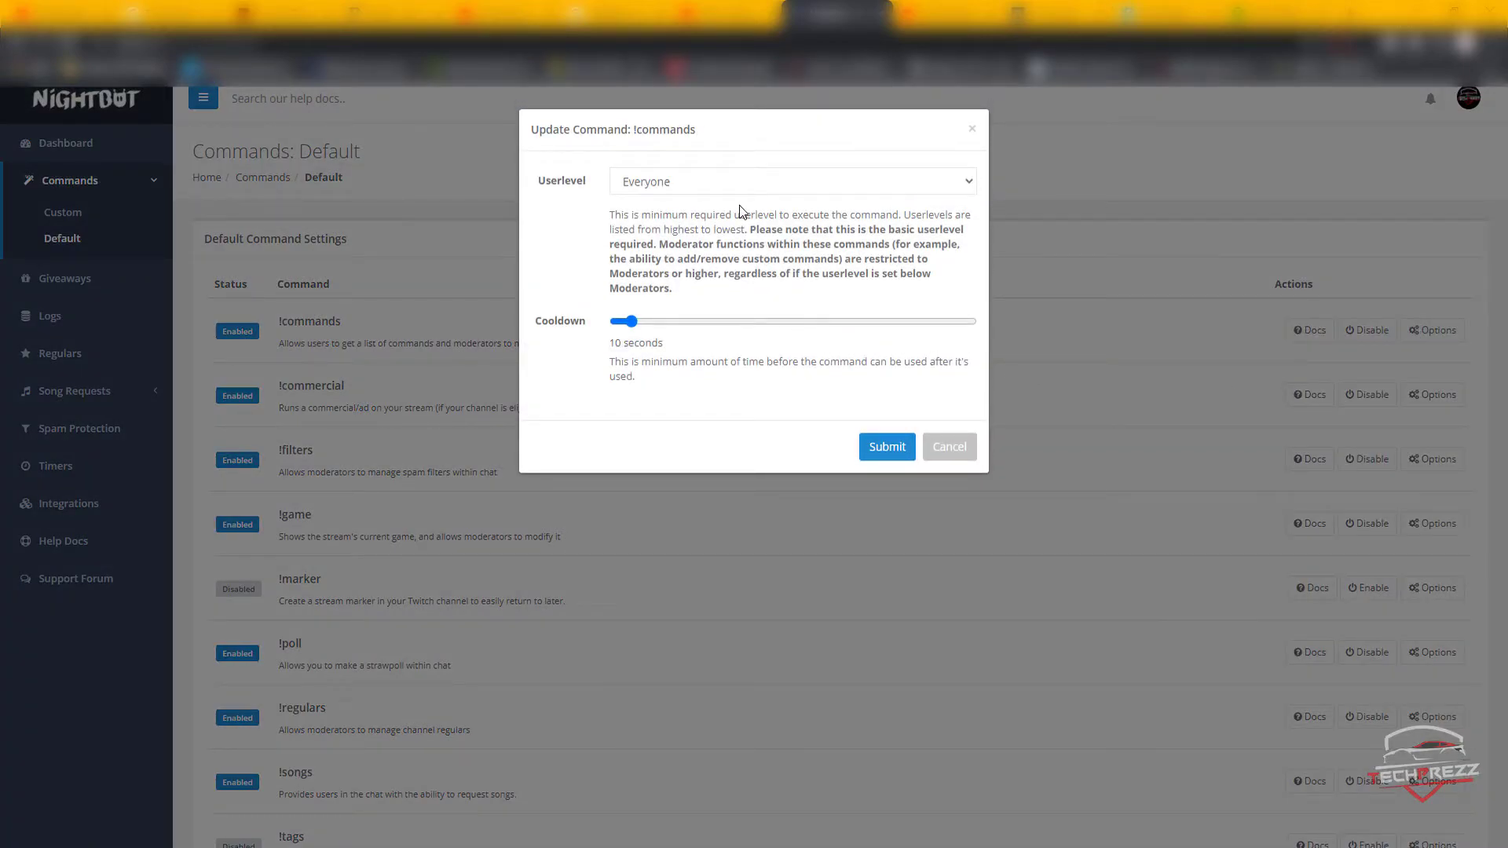
left_click(789, 168)
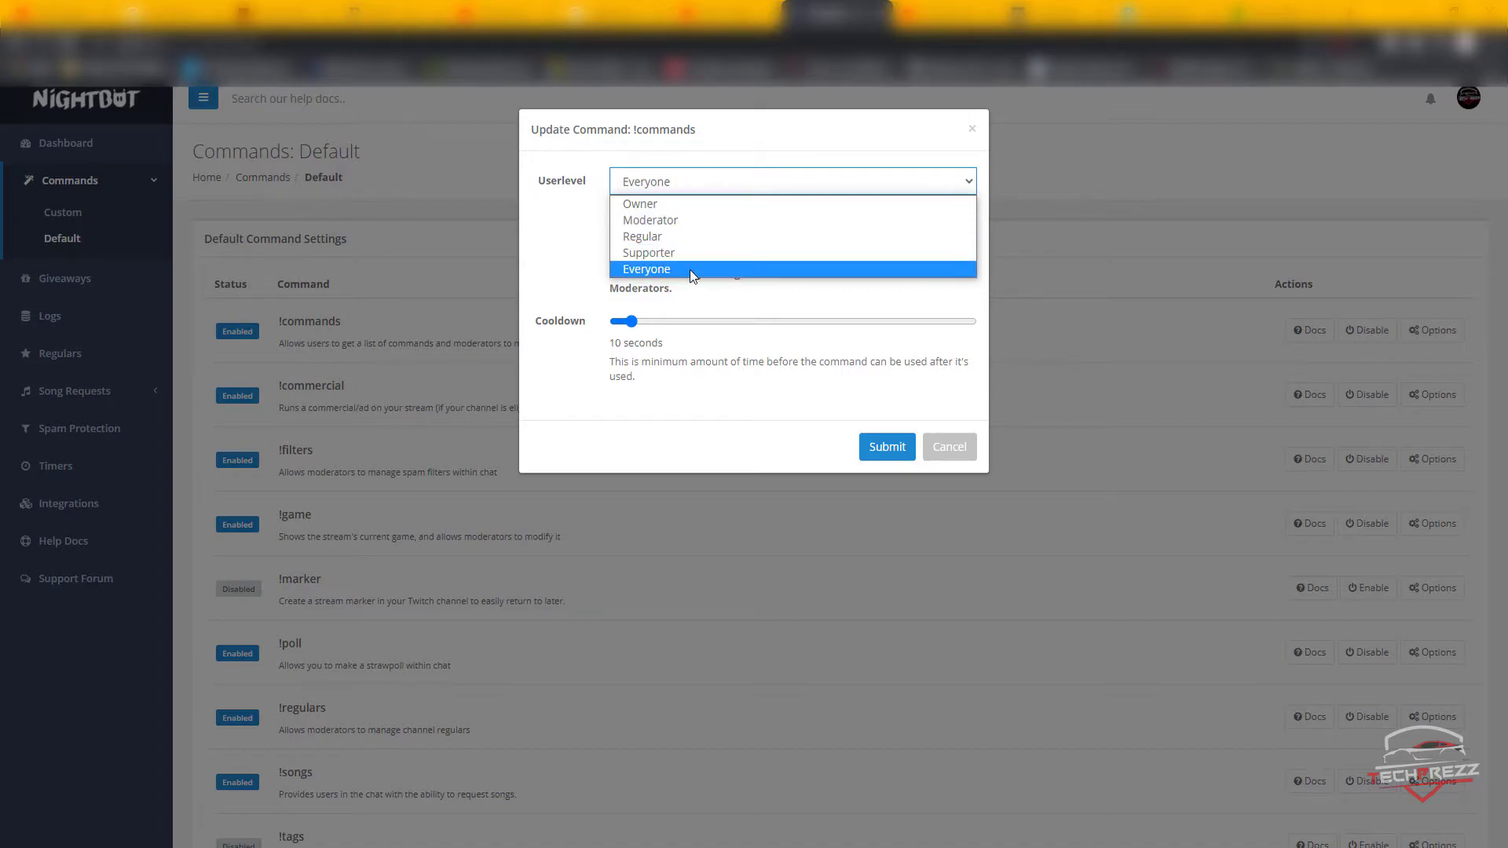
left_click(539, 210)
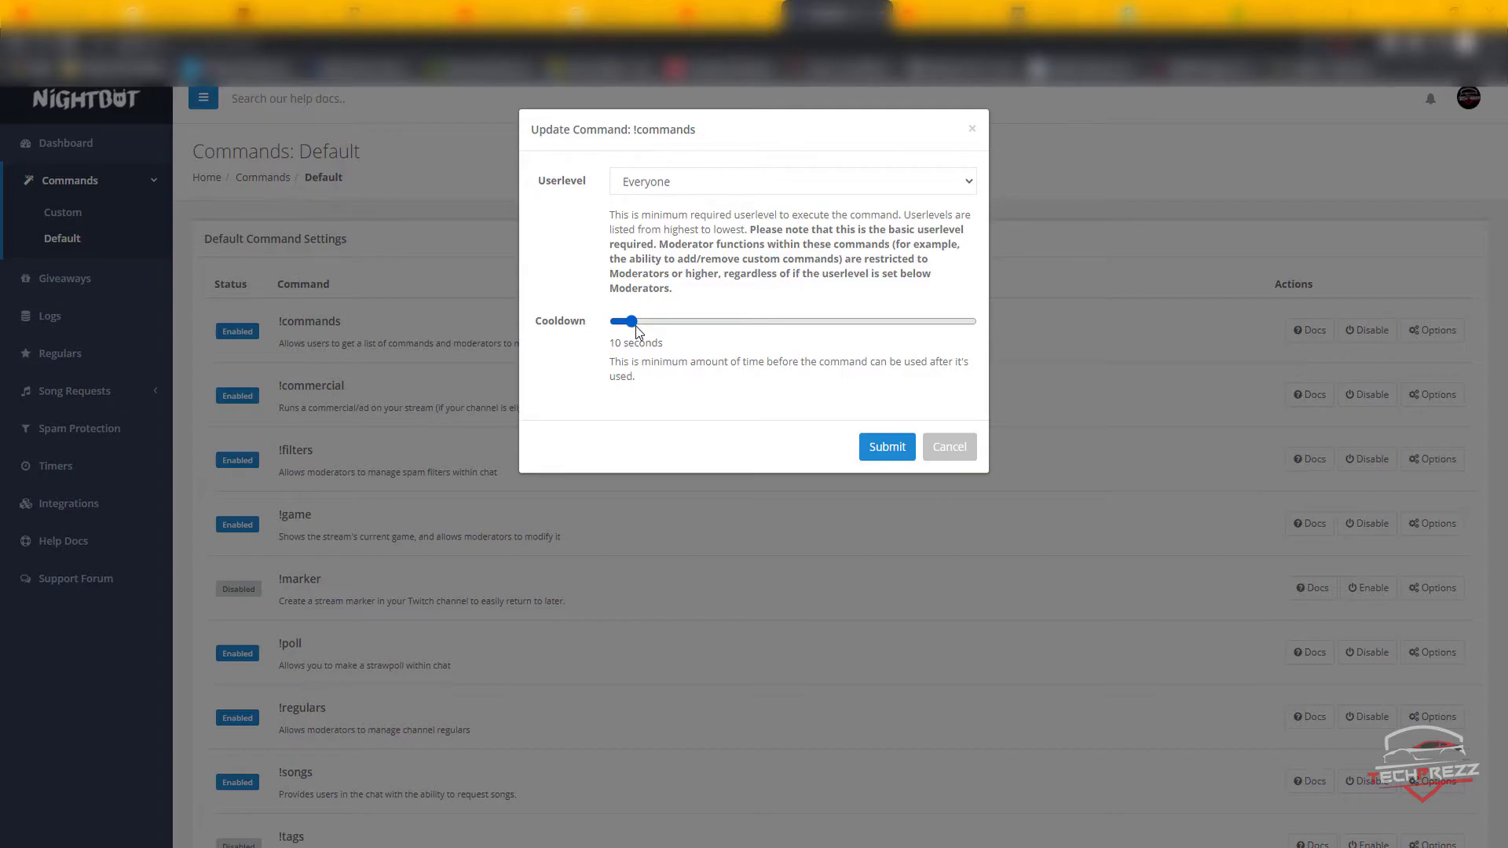
left_click(972, 130)
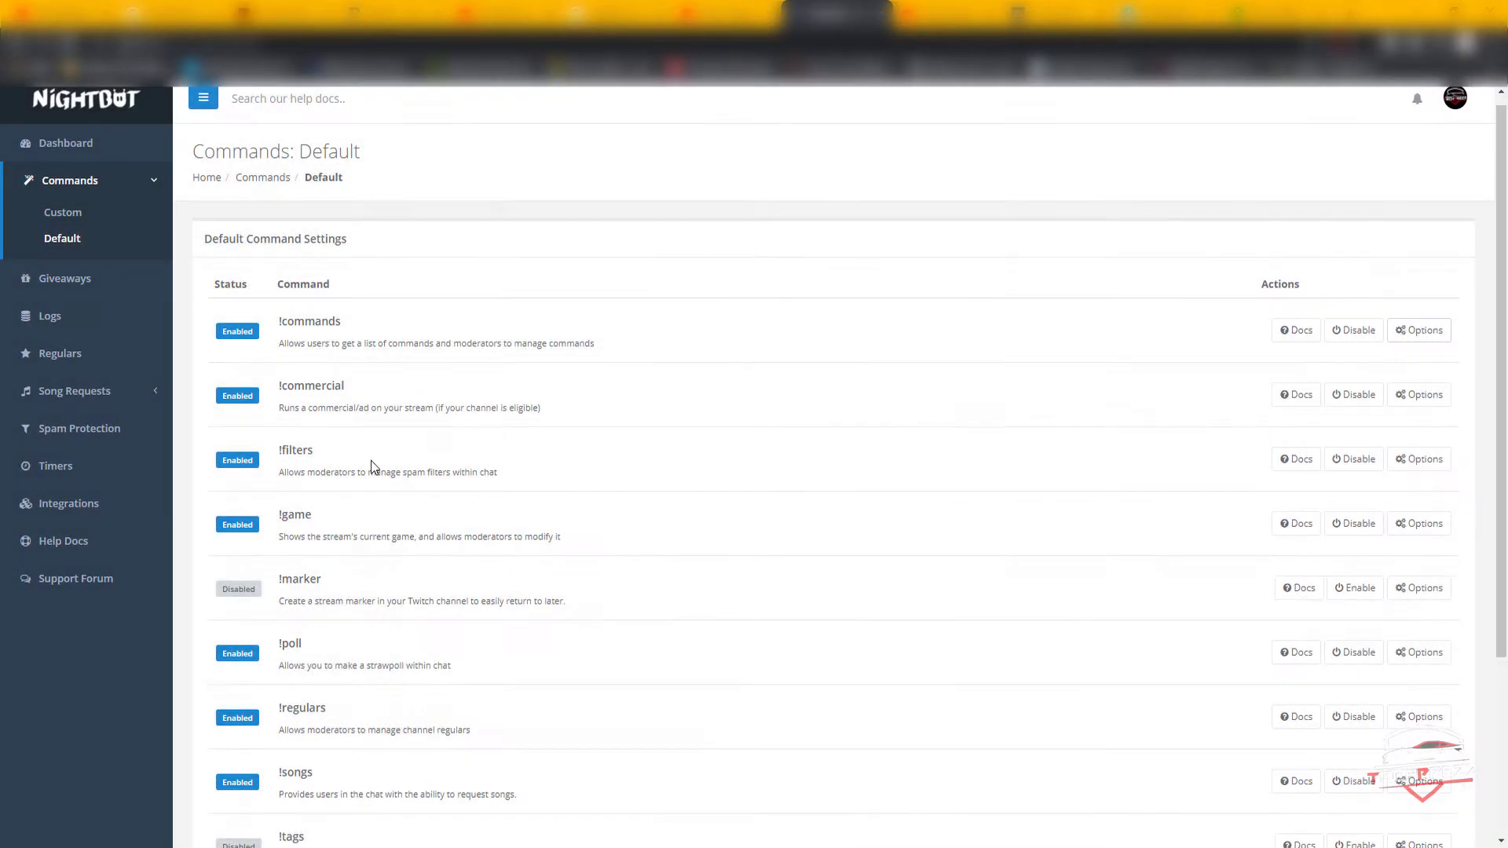
Review the remaining default commands and view the options of the !tags command without changing them
scroll(479, 550, "down", 3)
scroll(477, 506, "up", 2)
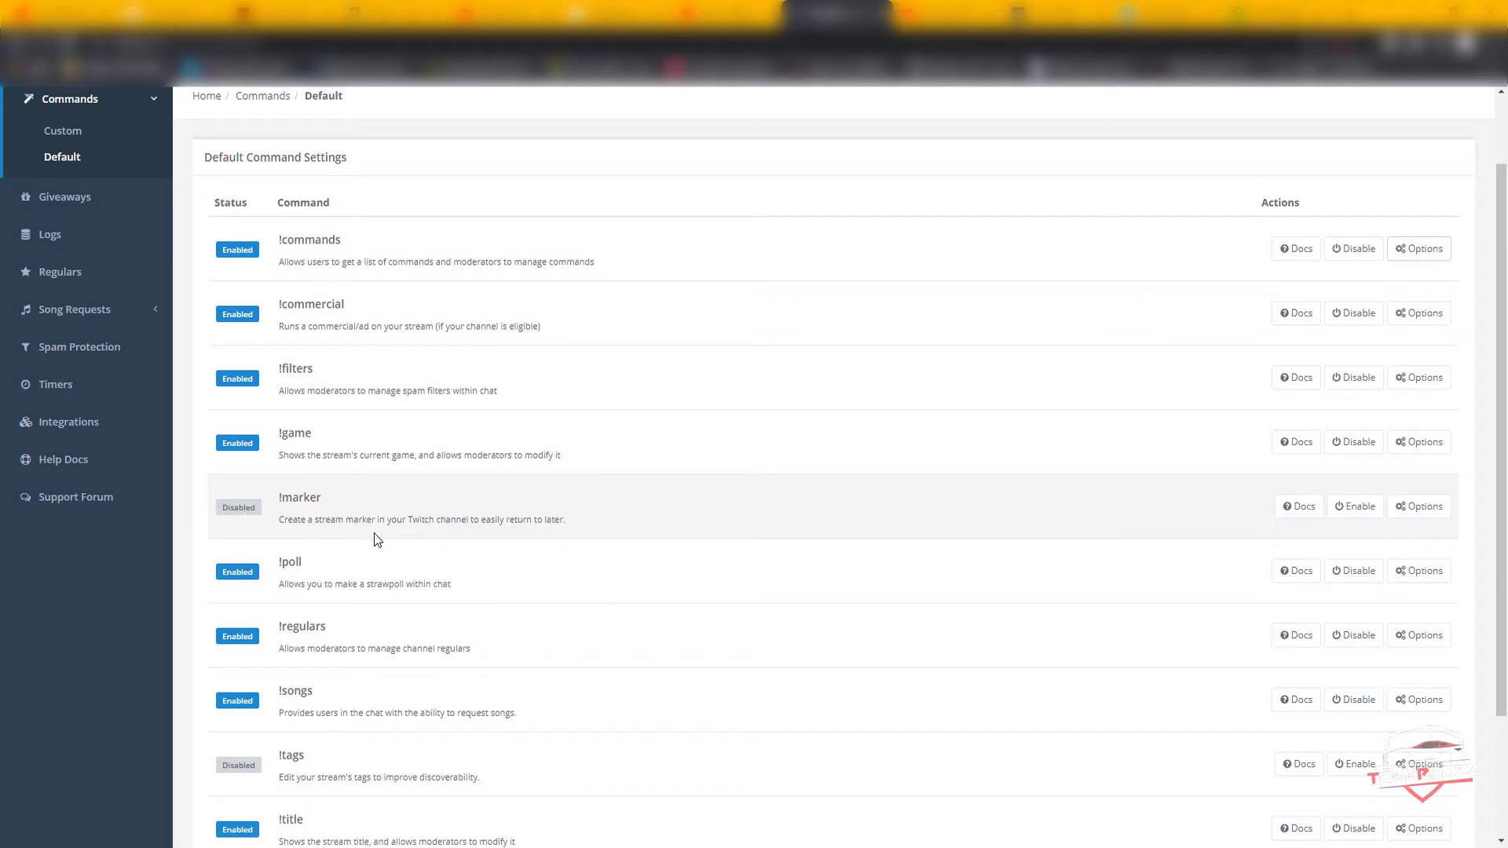
scroll(376, 539, "down", 3)
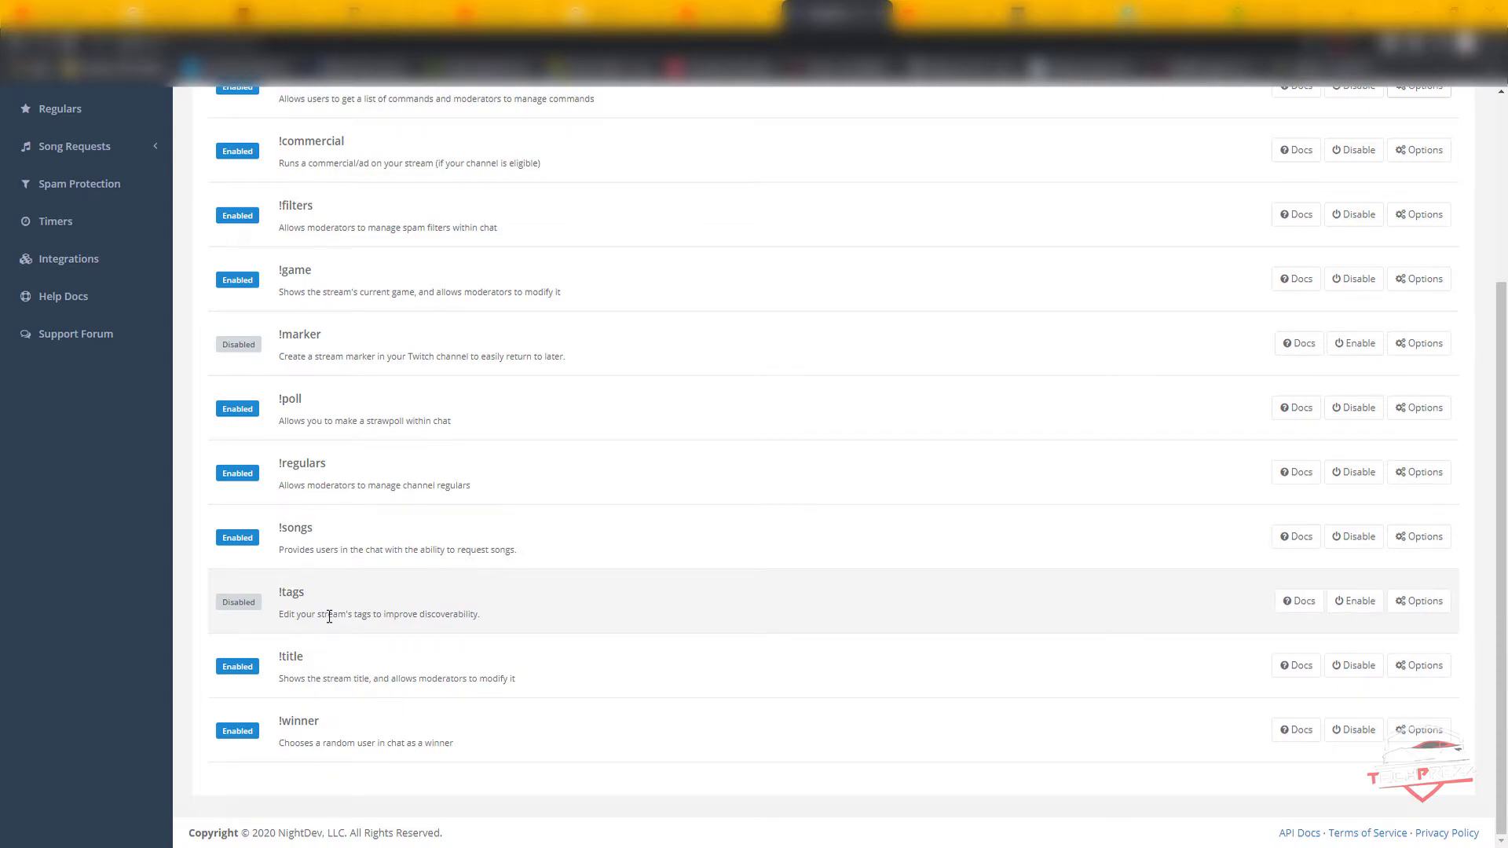
left_click(1419, 601)
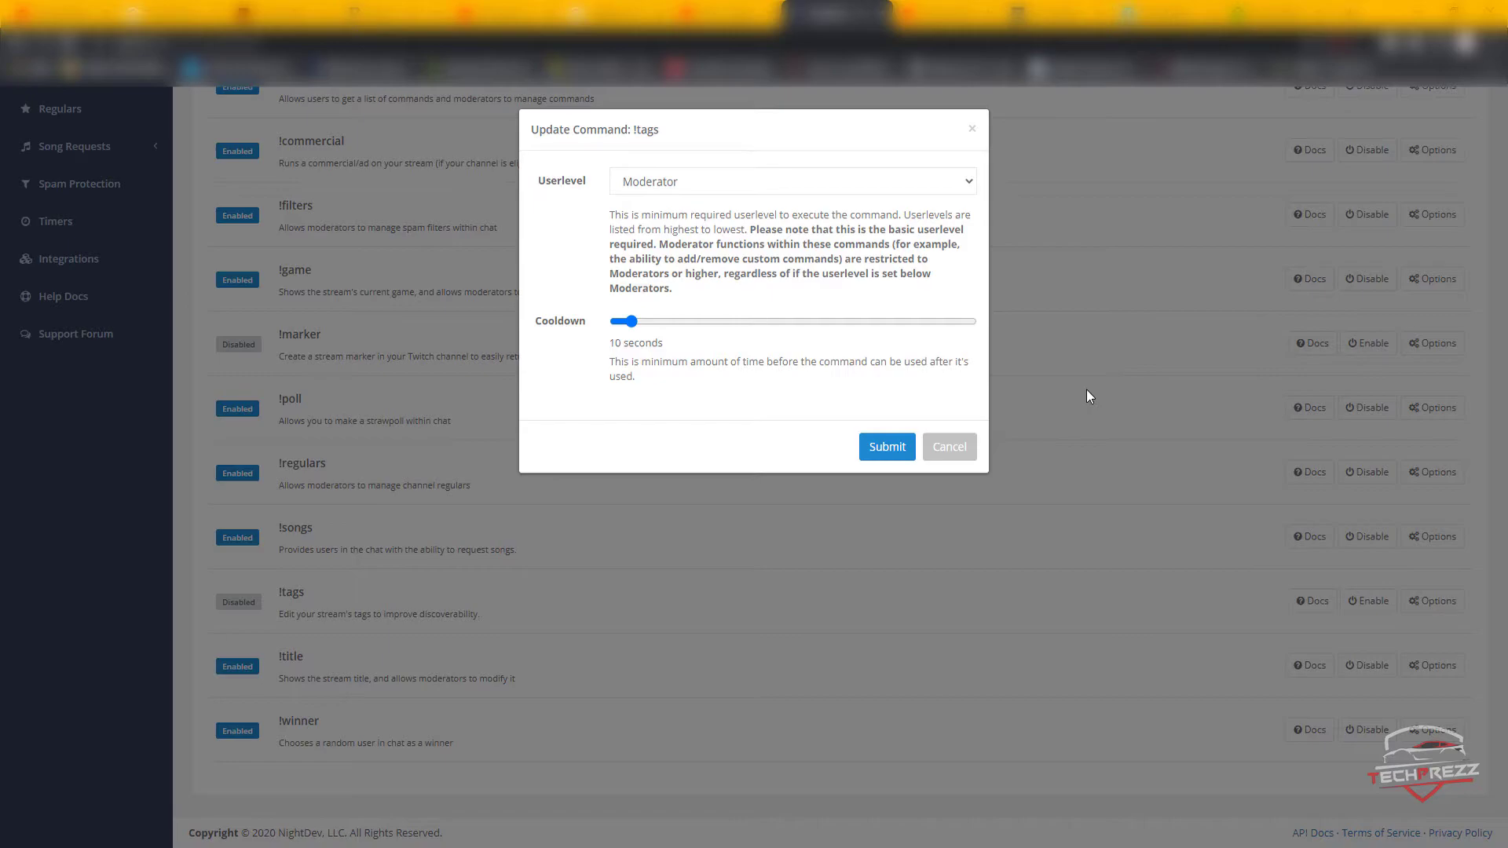
left_click(971, 129)
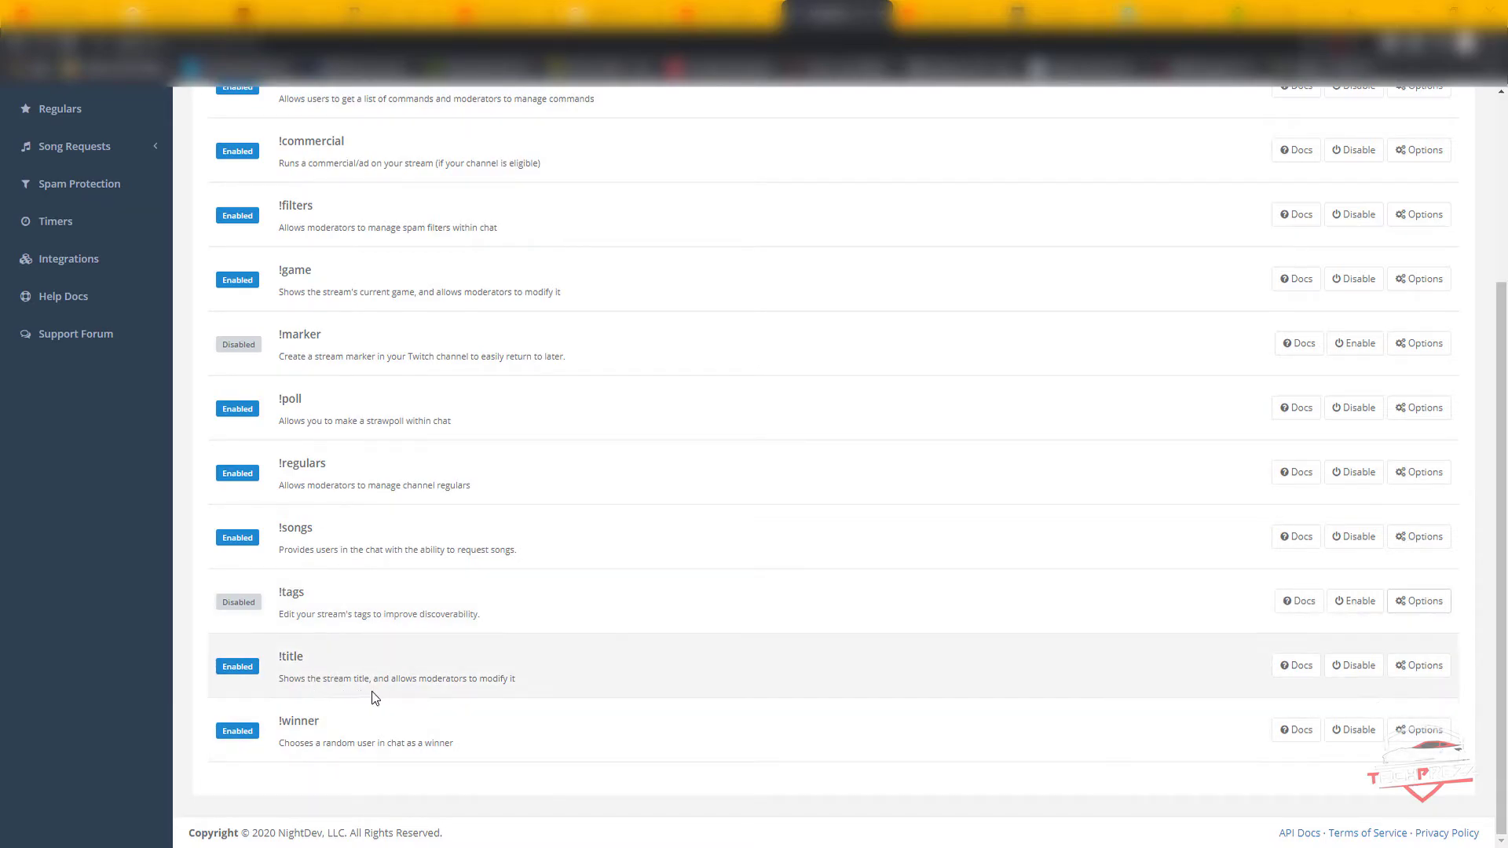
scroll(575, 440, "up", 4)
scroll(573, 426, "down", 4)
scroll(571, 426, "up", 4)
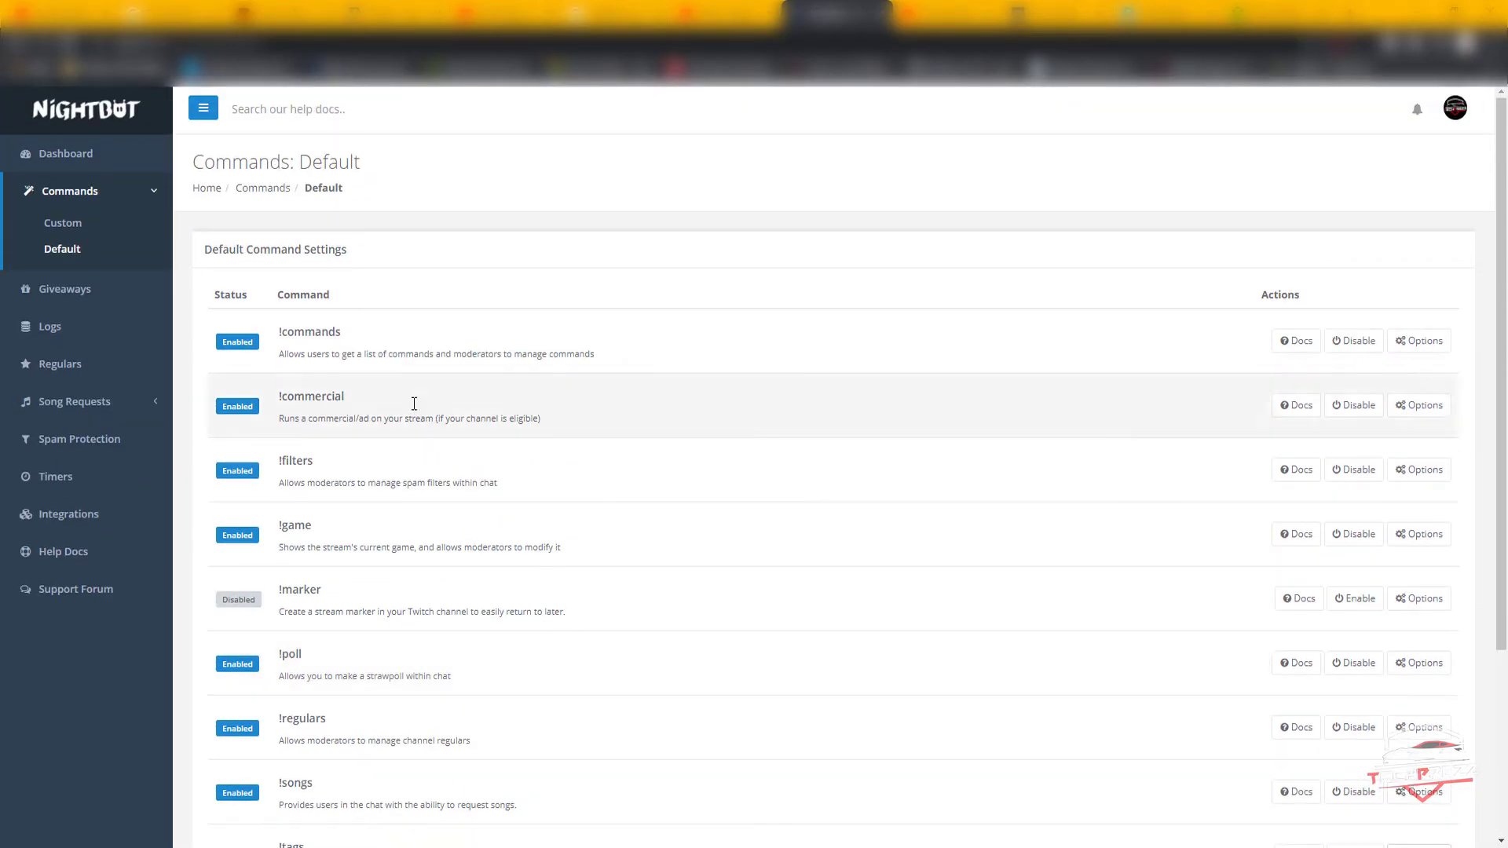
Open the custom commands page and view the form for adding a channel command
left_click(62, 224)
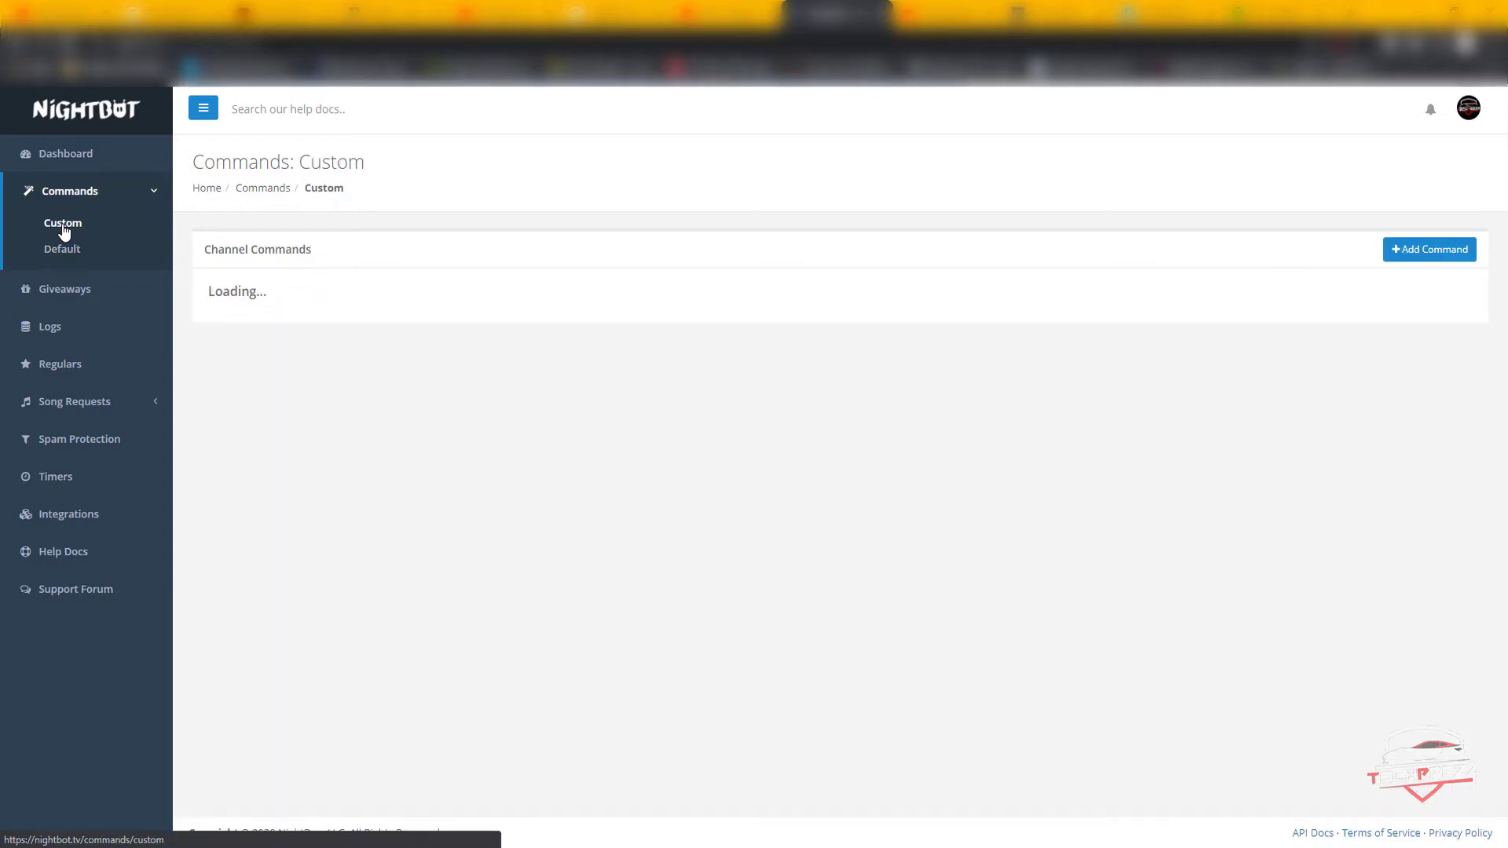
left_click(1422, 249)
left_click(711, 173)
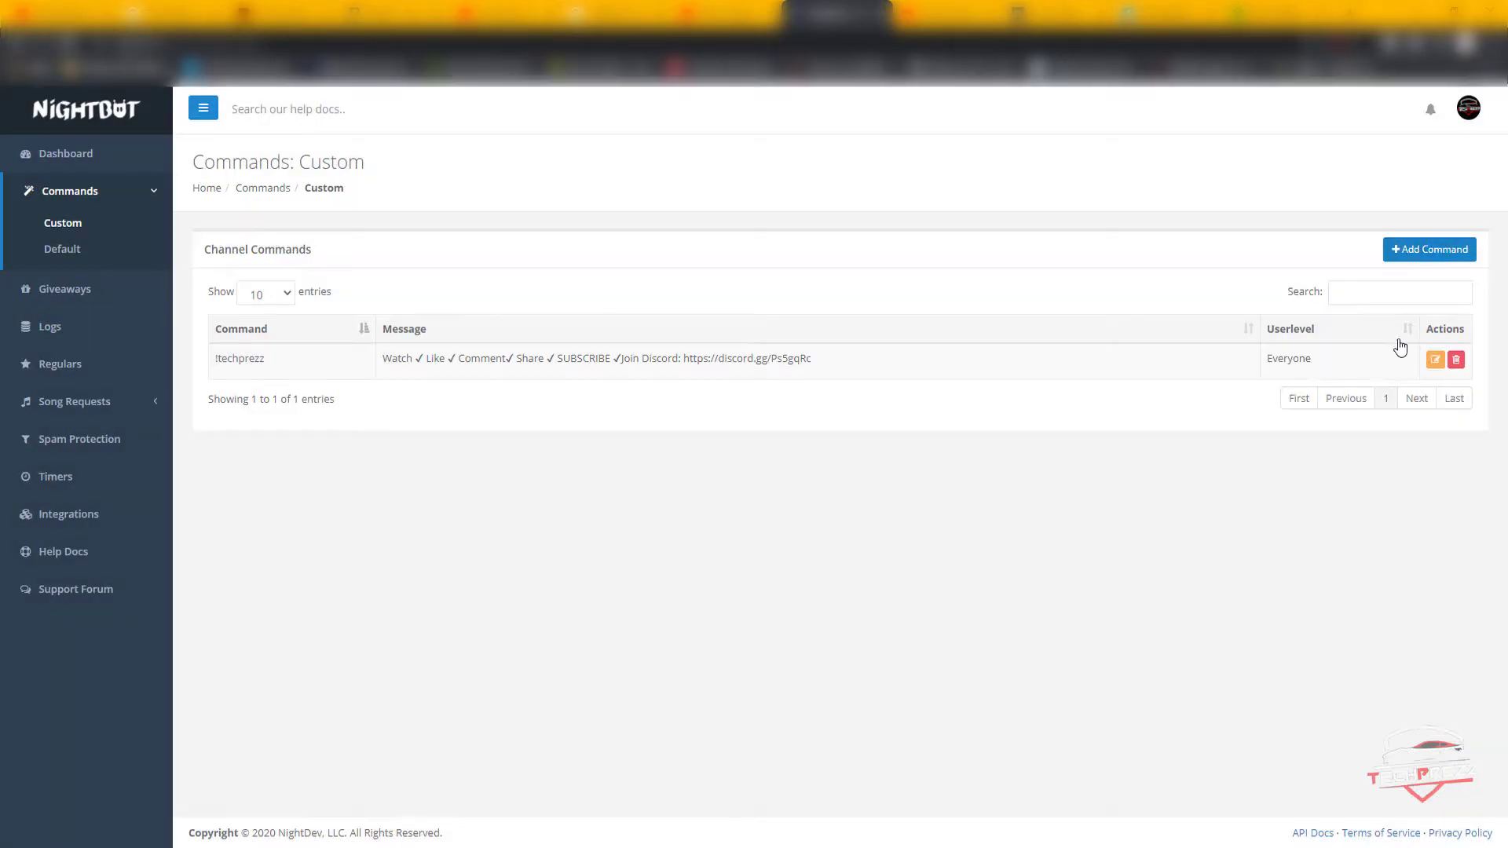
Open the !techprezz custom command for editing, check its name, and add extra spacing before "Discord:" in its message
left_click(1437, 363)
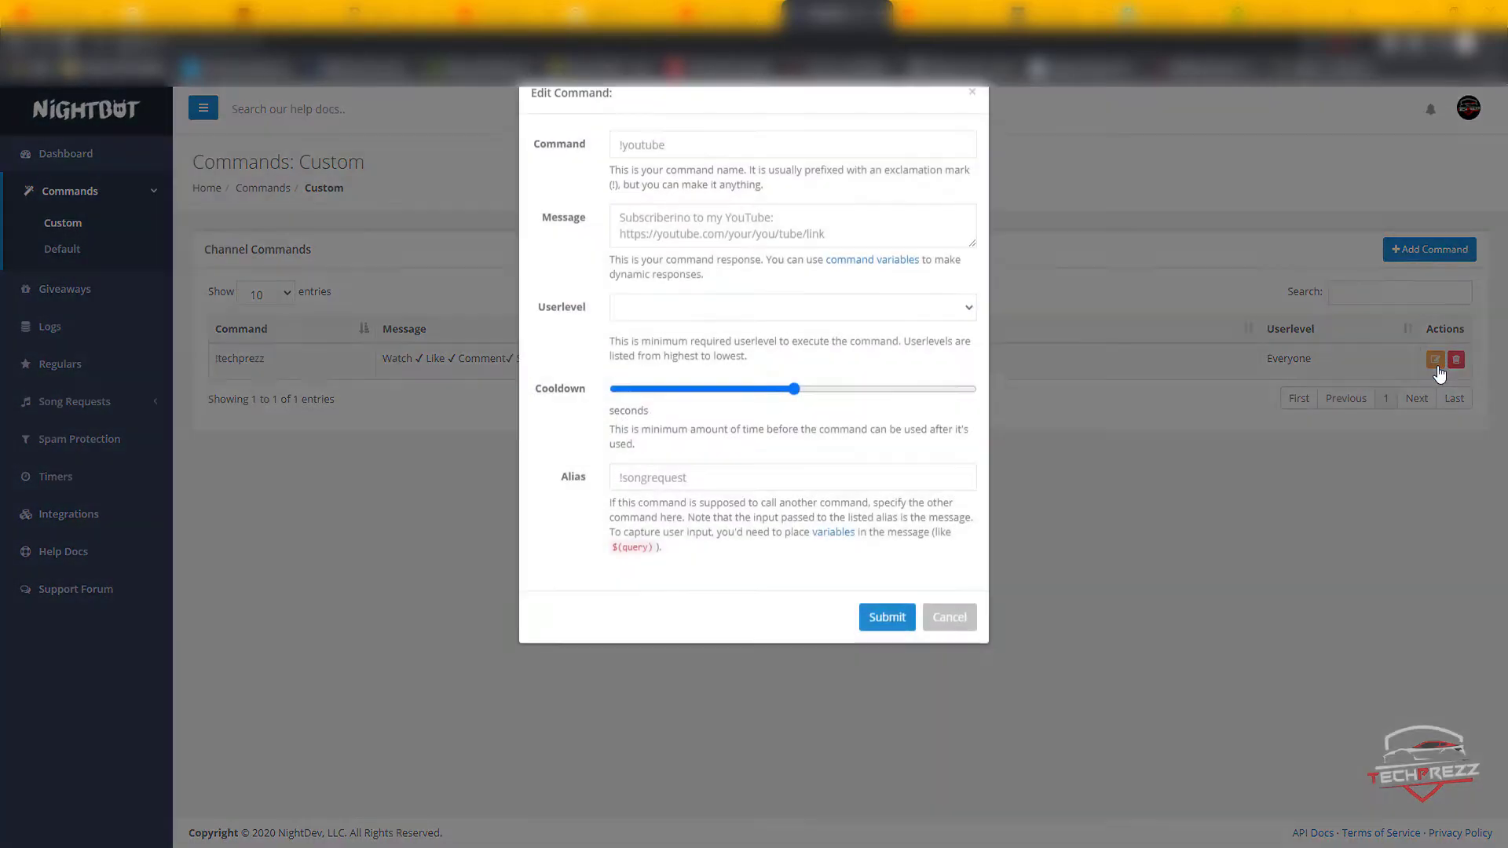
left_click(701, 187)
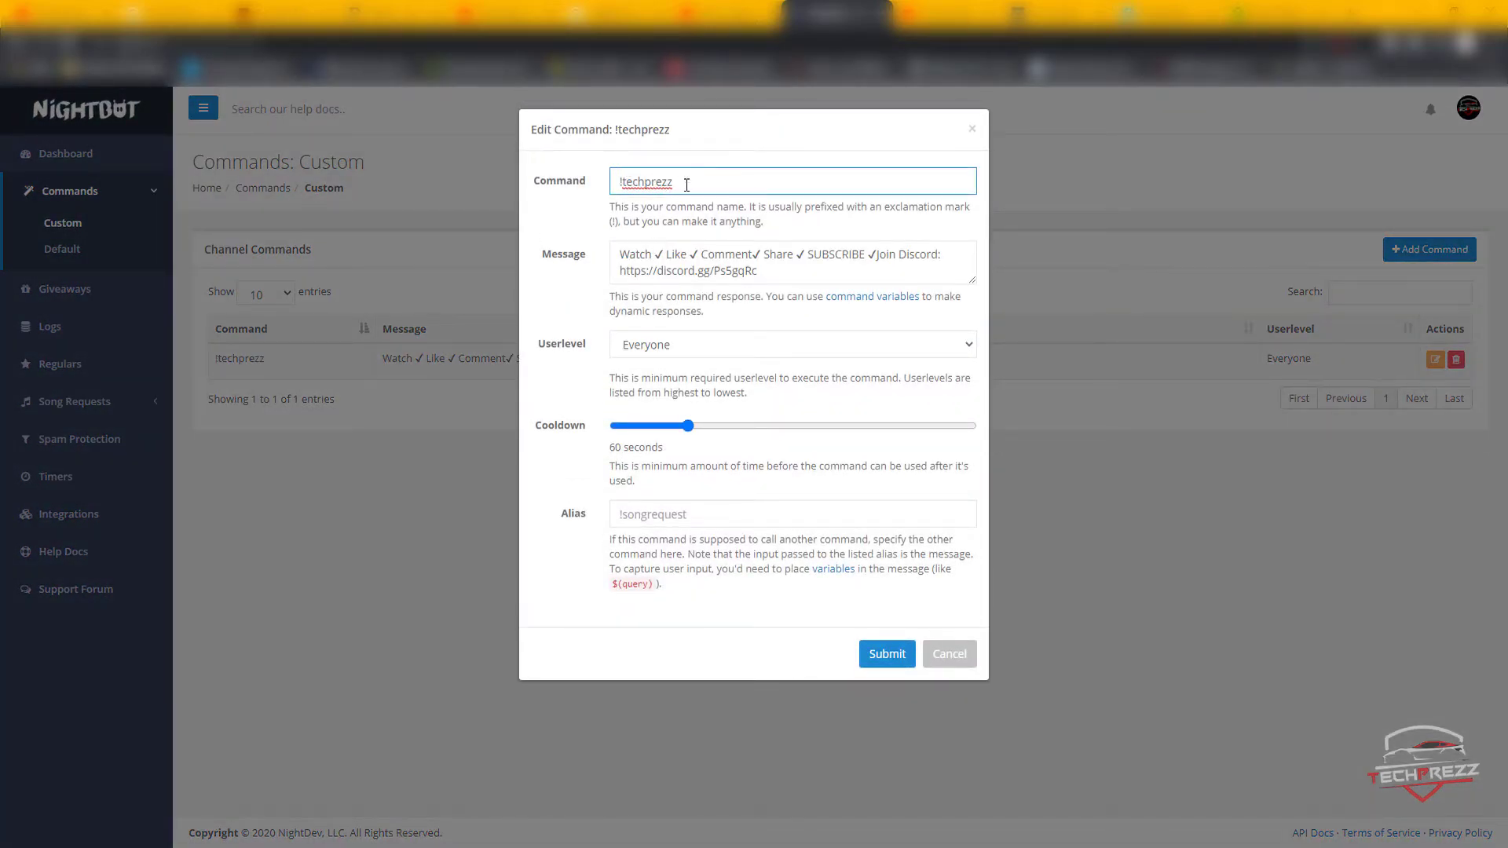
left_click_drag(617, 182, 707, 179)
left_click(761, 274)
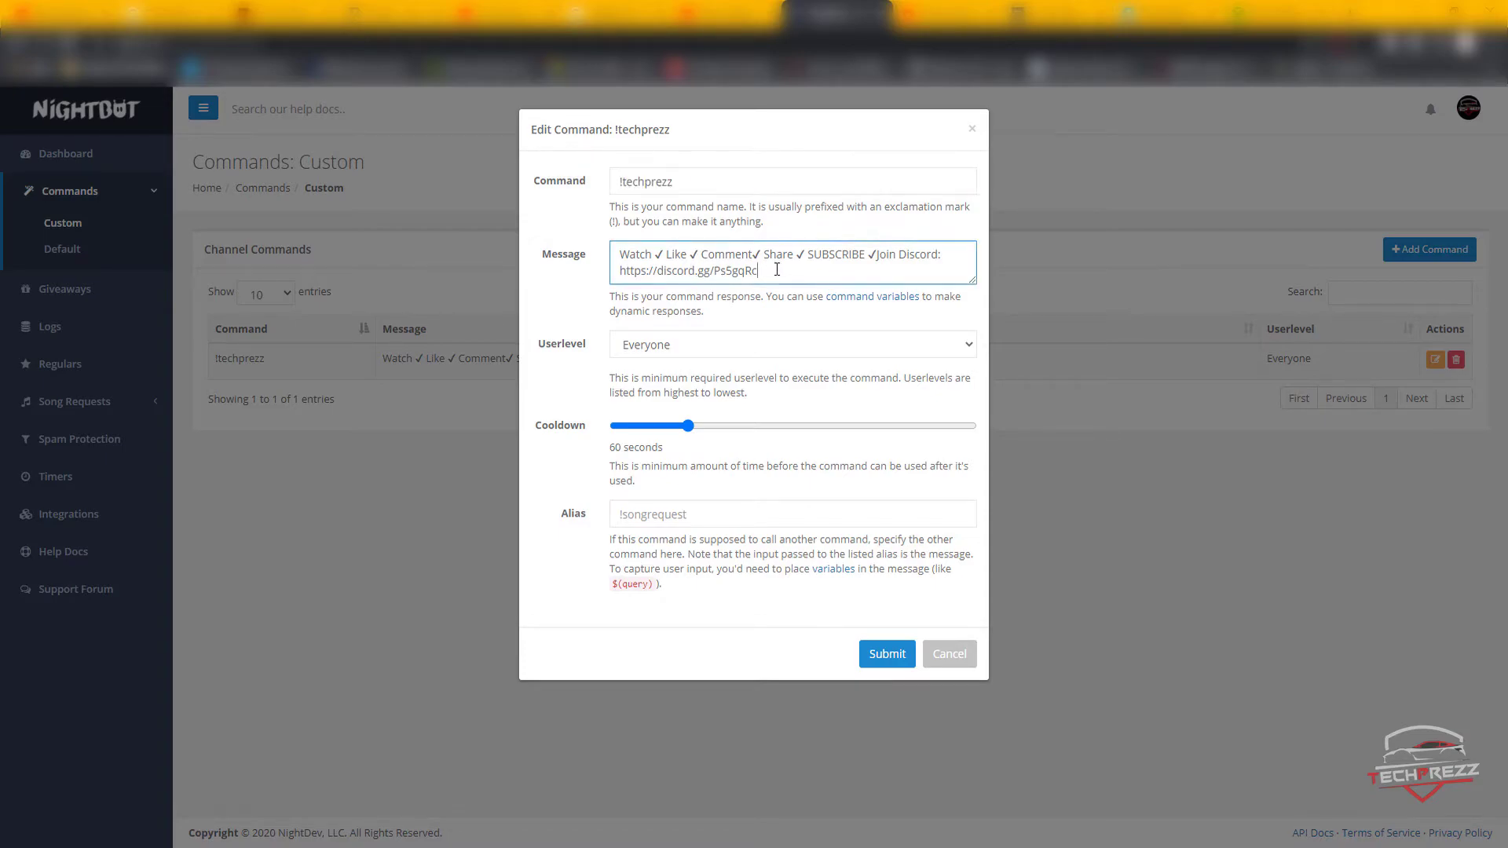
key("ctrl+a")
left_click(861, 274)
left_click(901, 255)
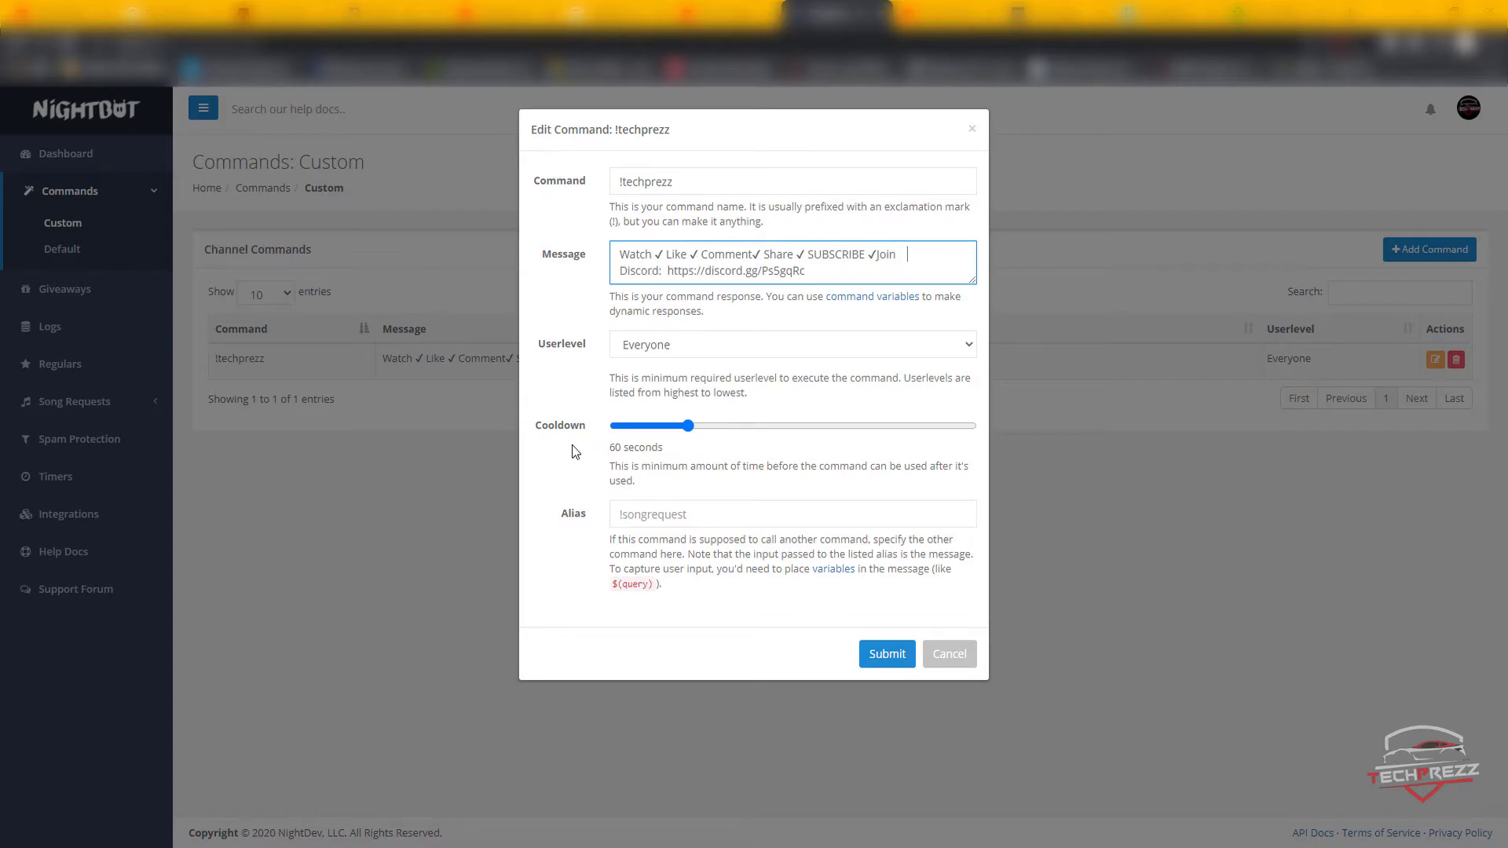
Set the !techprezz command's cooldown to 61 seconds and its userlevel to Moderator, and submit the changes
mouse_move(688, 426)
left_mouse_down()
mouse_move(632, 437)
mouse_move(696, 440)
left_mouse_up()
left_click(784, 346)
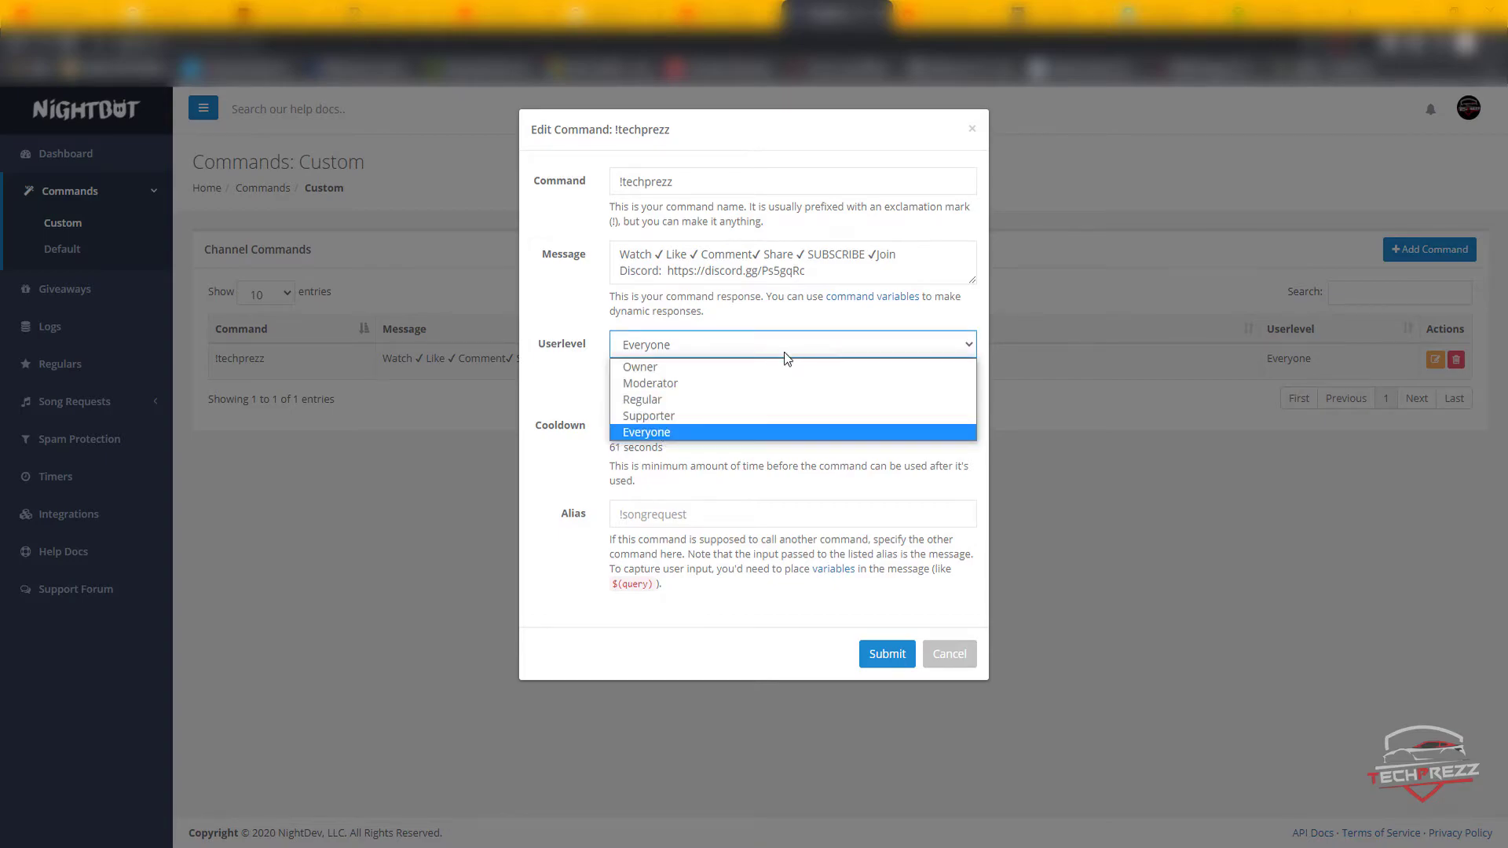
left_click(695, 383)
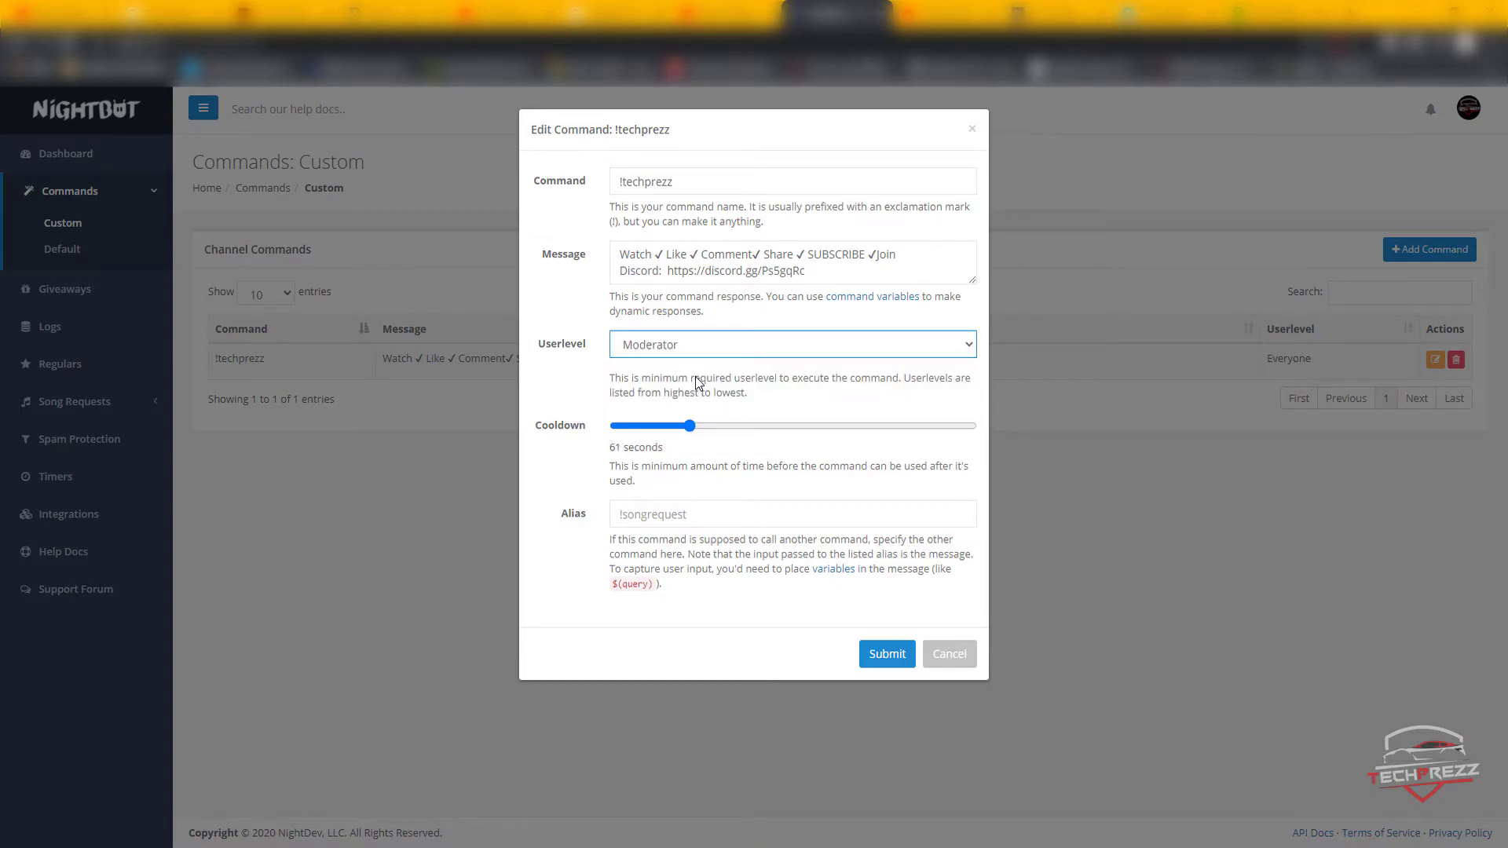
left_click(763, 512)
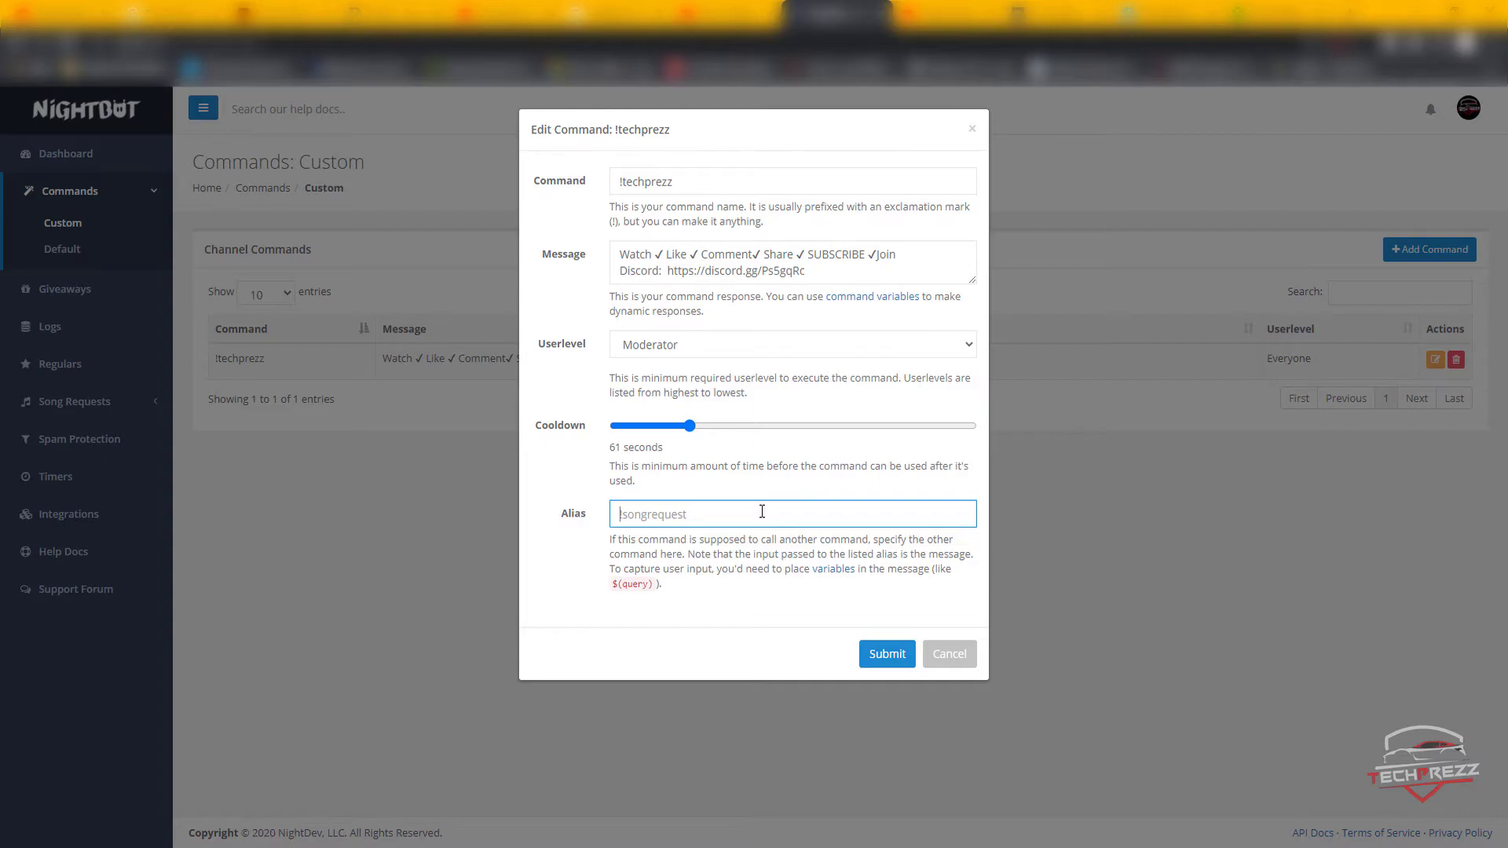
left_click(894, 666)
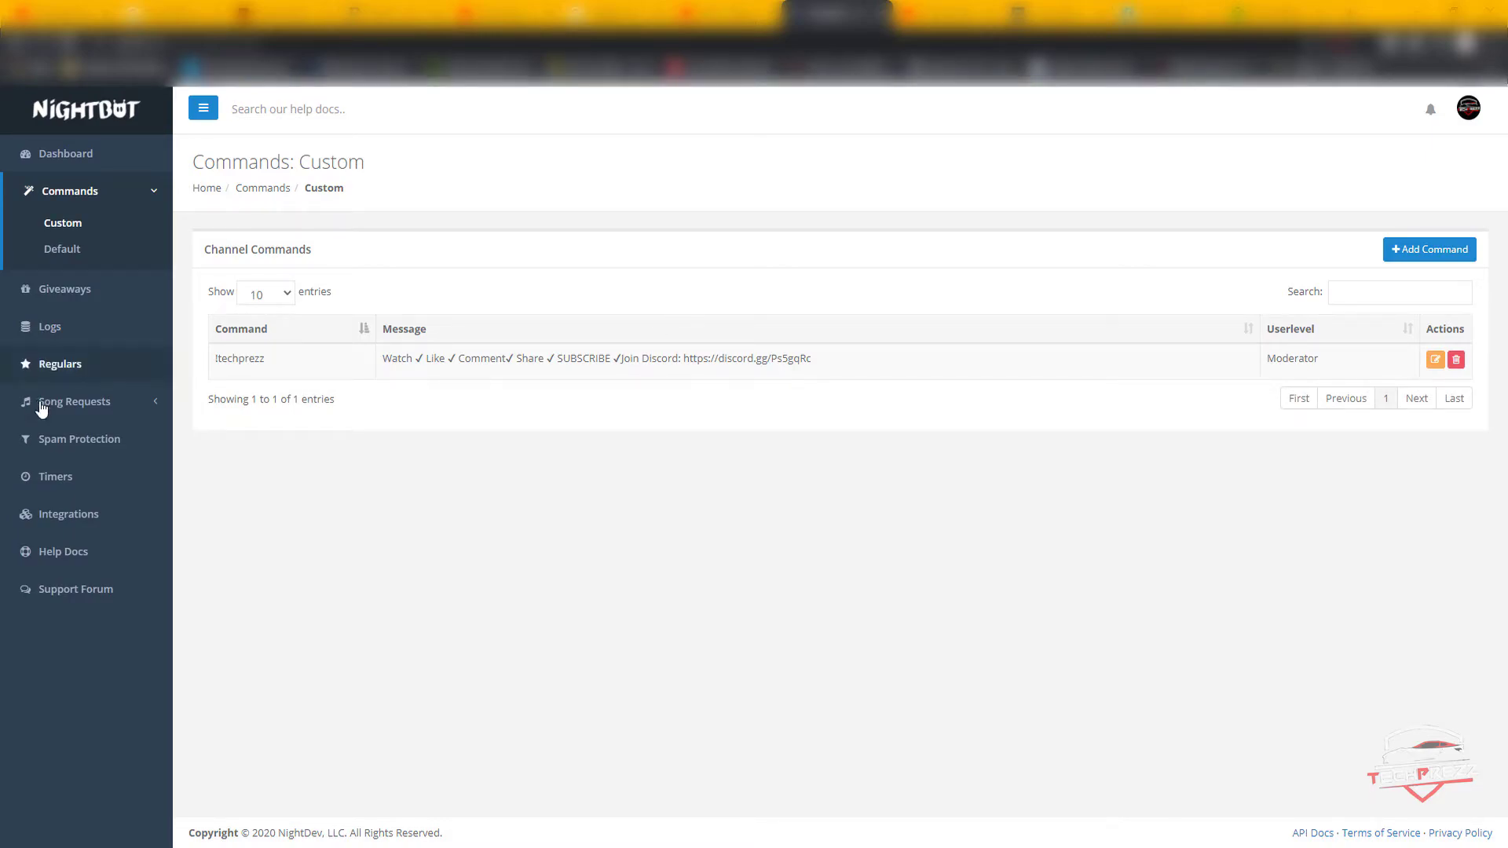
Open the timers page and view the name and message fields of the form for adding a timer
left_click(93, 485)
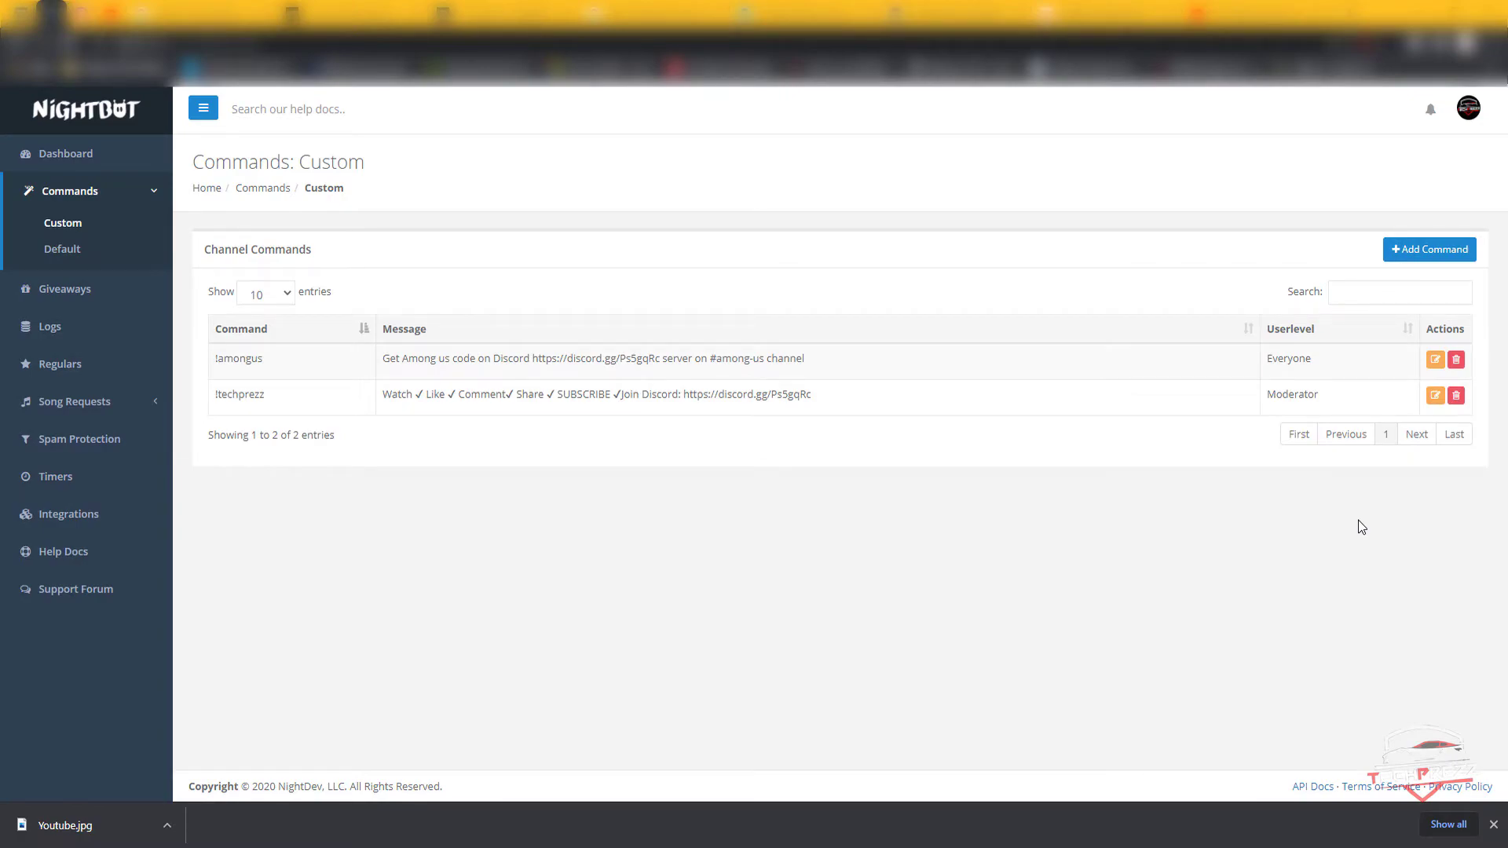
left_click(125, 478)
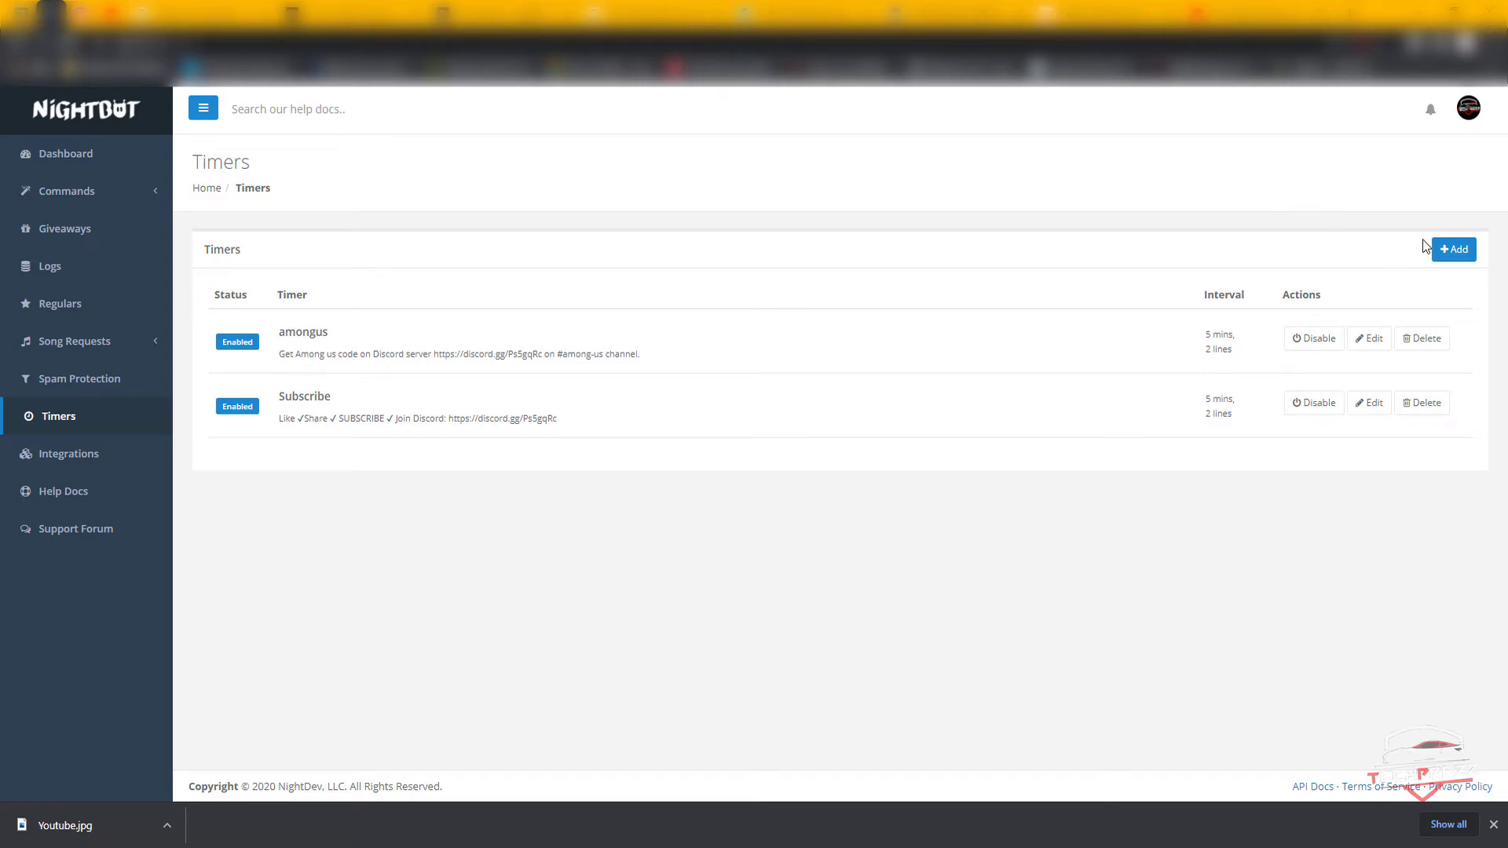
left_click(1450, 267)
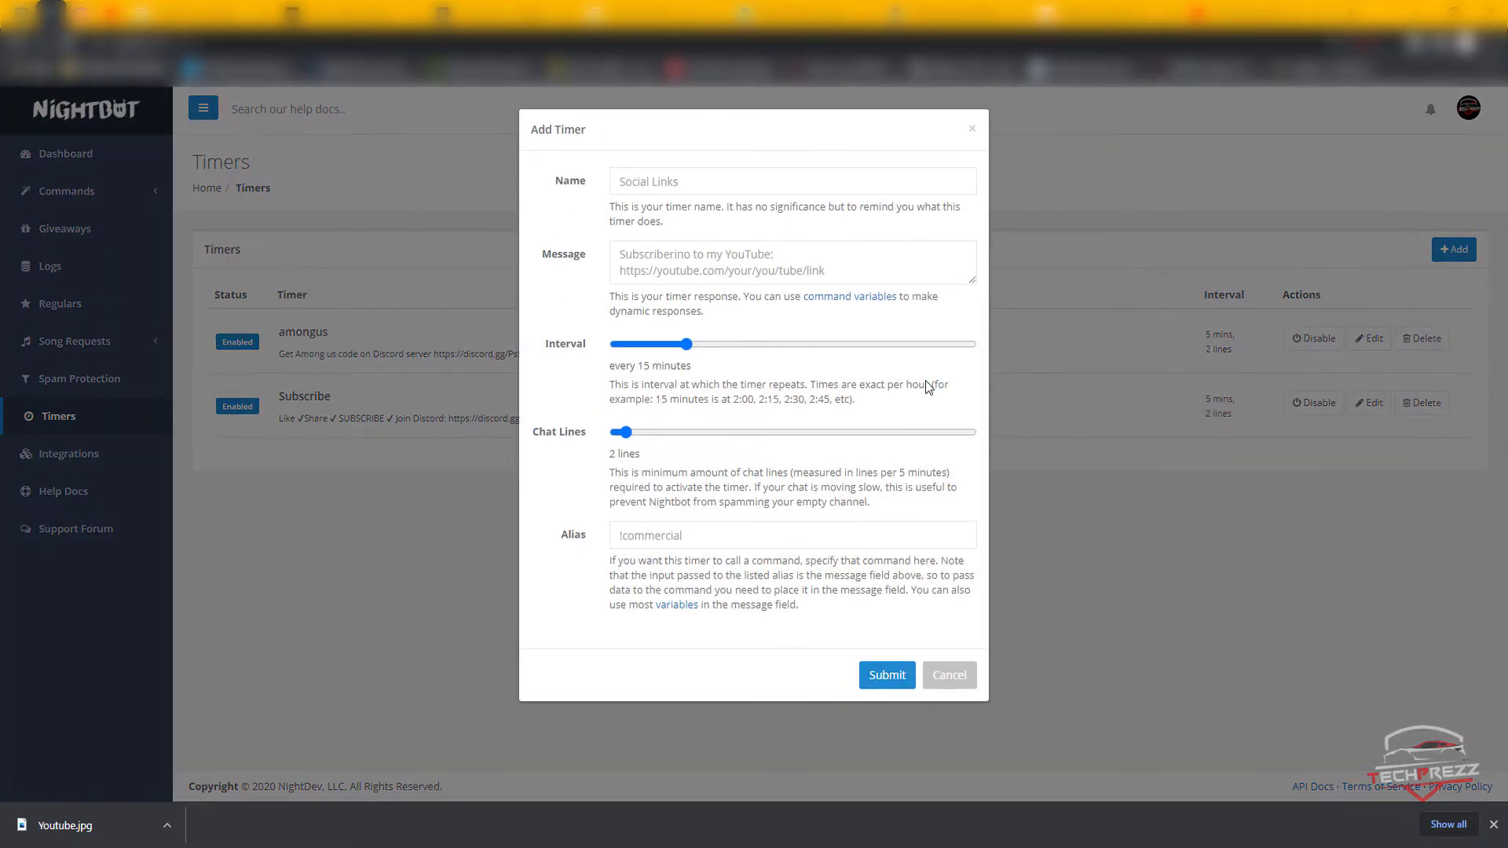
left_click(674, 183)
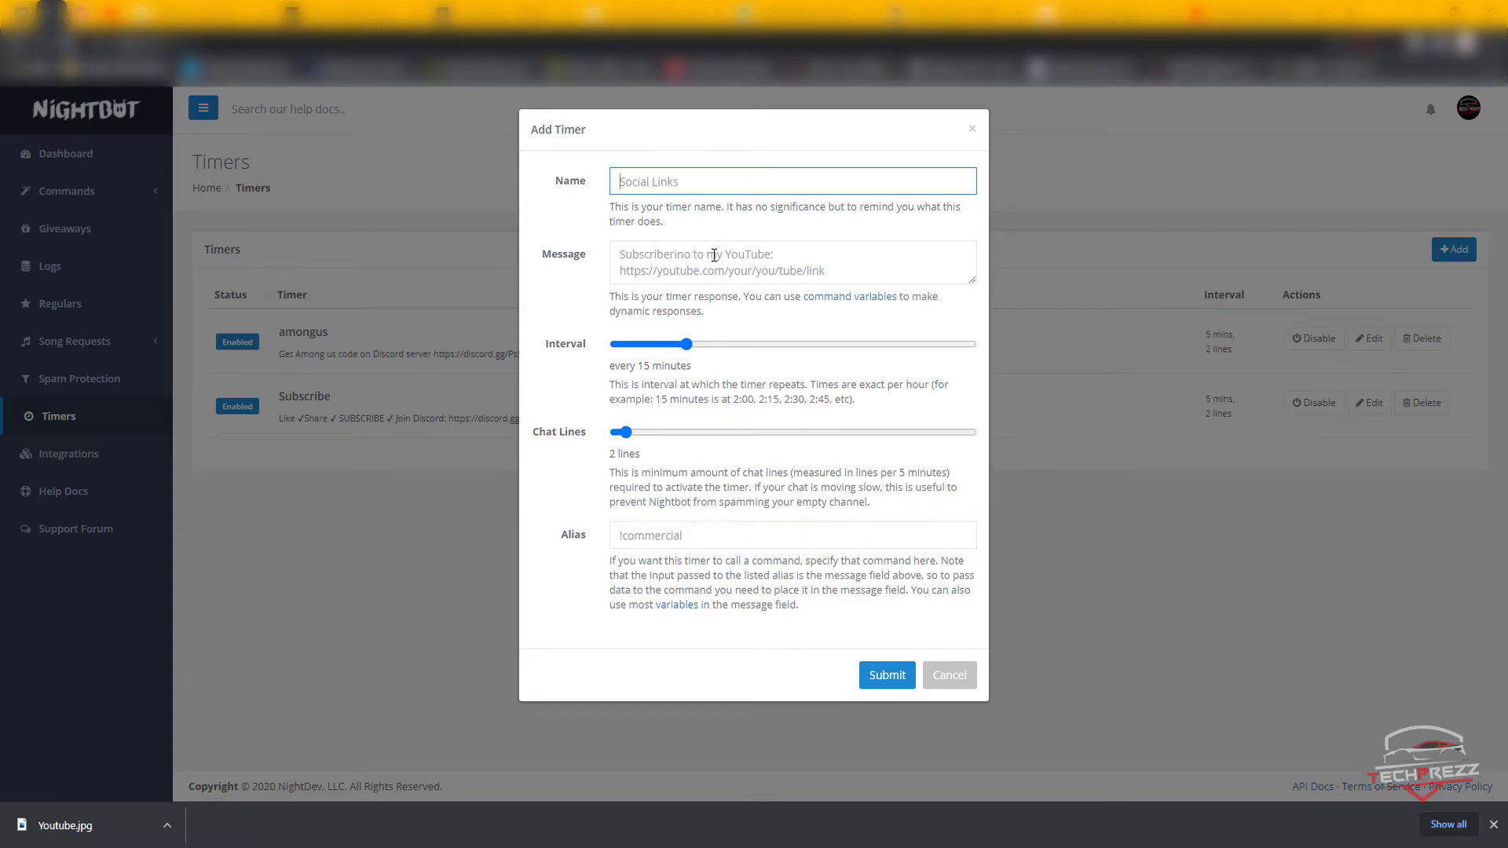
left_click(624, 262)
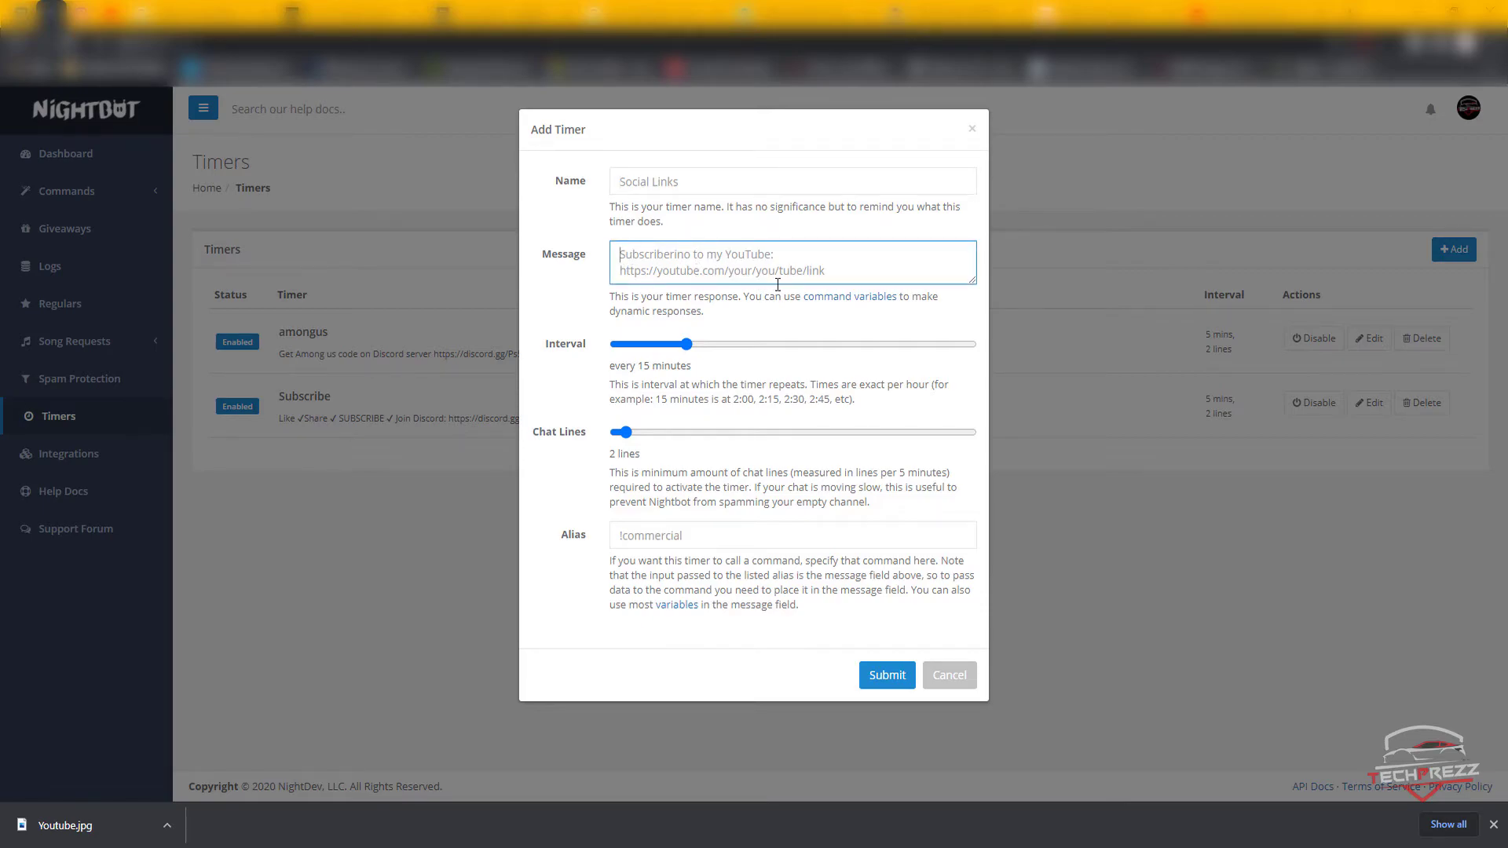
Try an interval of 5 minutes for the new timer and chat line minimums of 5 and 2 lines
left_click(627, 344)
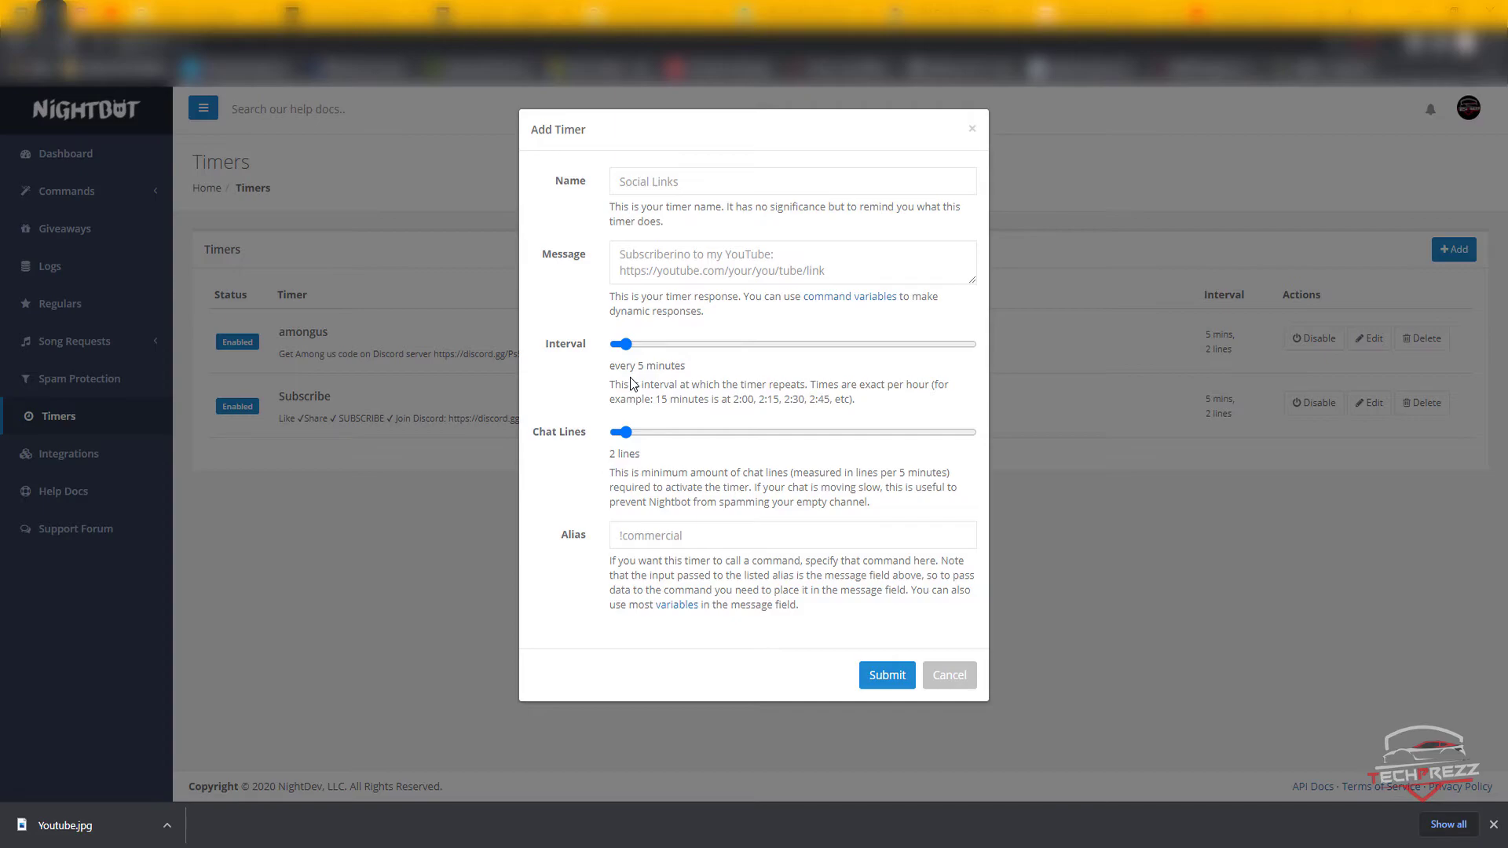
left_click_drag(628, 346, 482, 341)
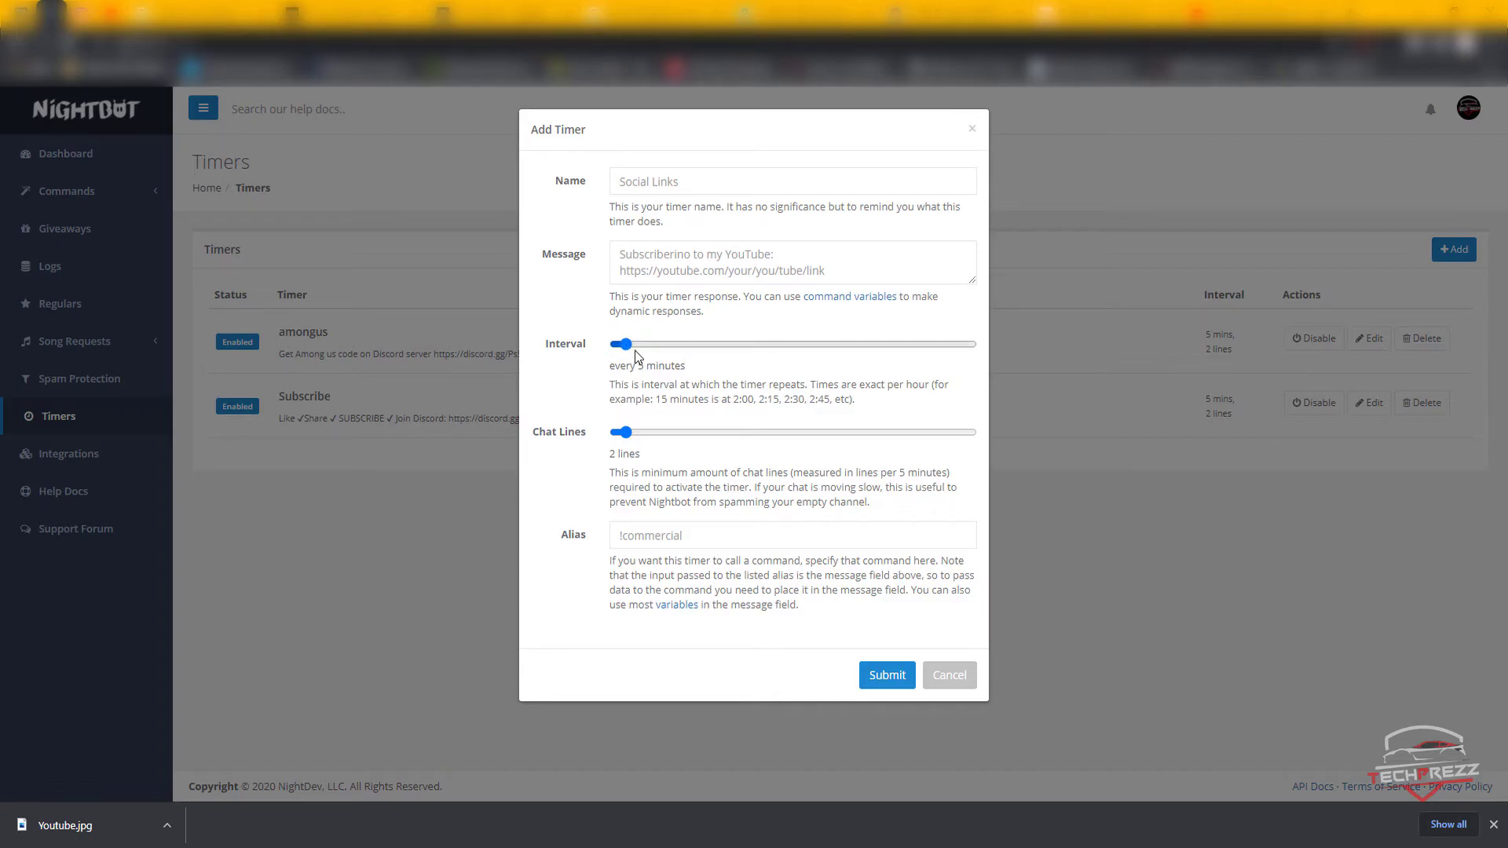
left_click_drag(631, 351, 579, 357)
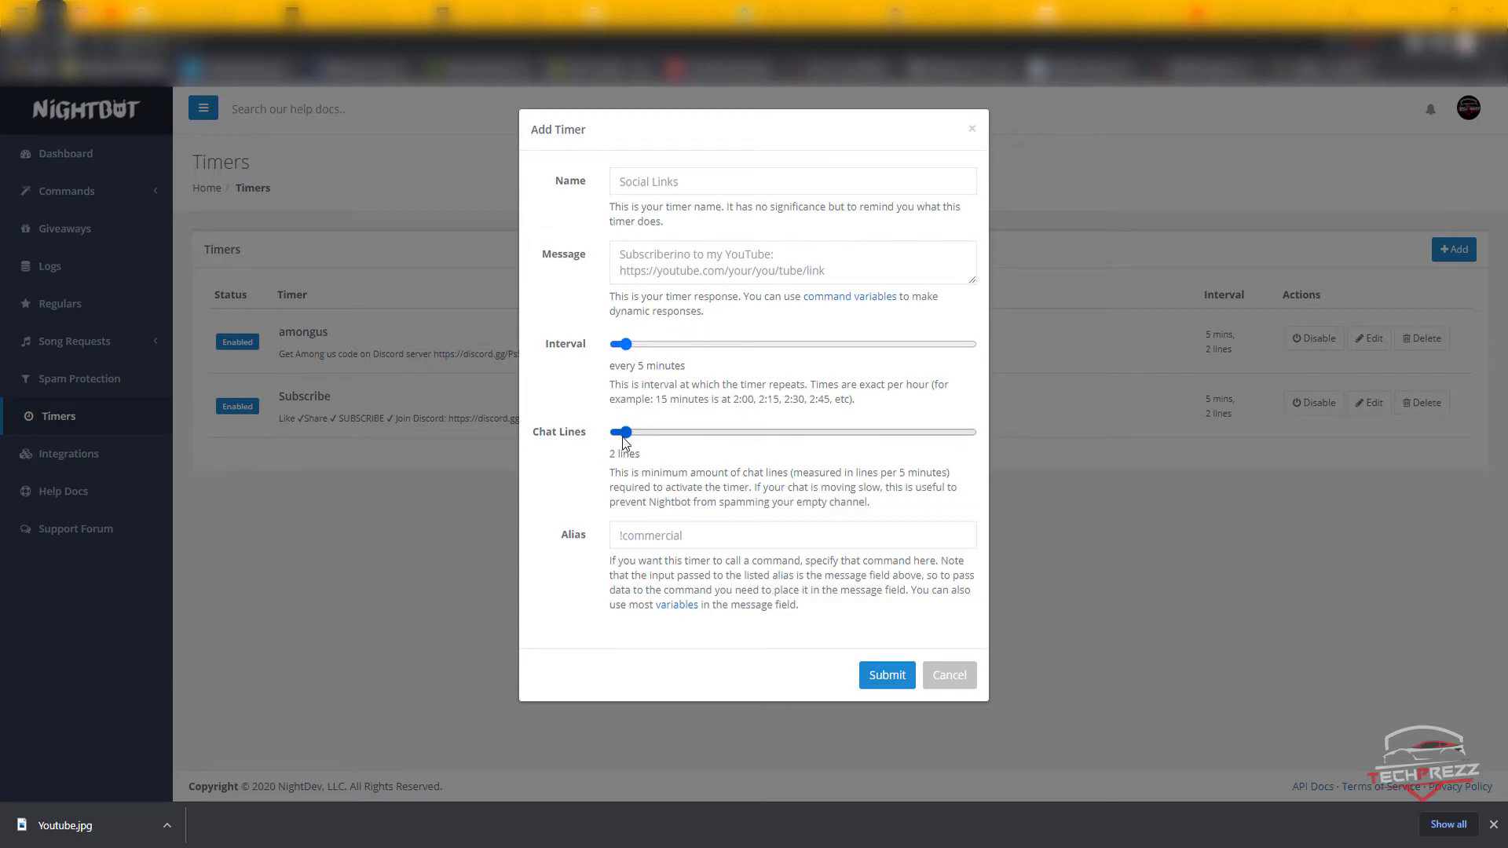
left_click_drag(622, 436, 638, 438)
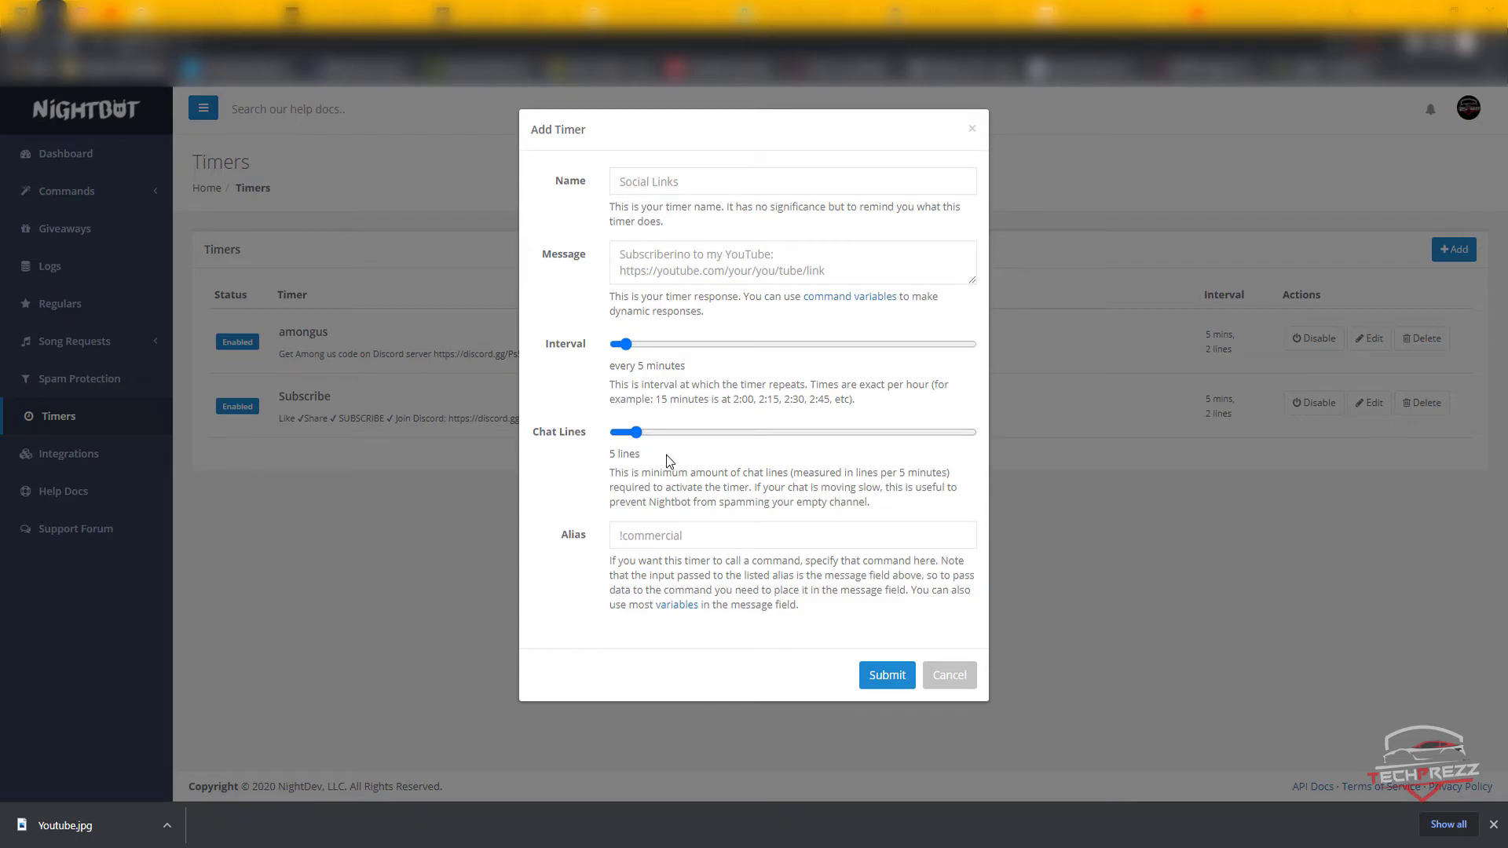
left_click_drag(637, 432, 622, 432)
Try a command alias for the new timer, clear it, and close the form without adding the timer
left_click(724, 543)
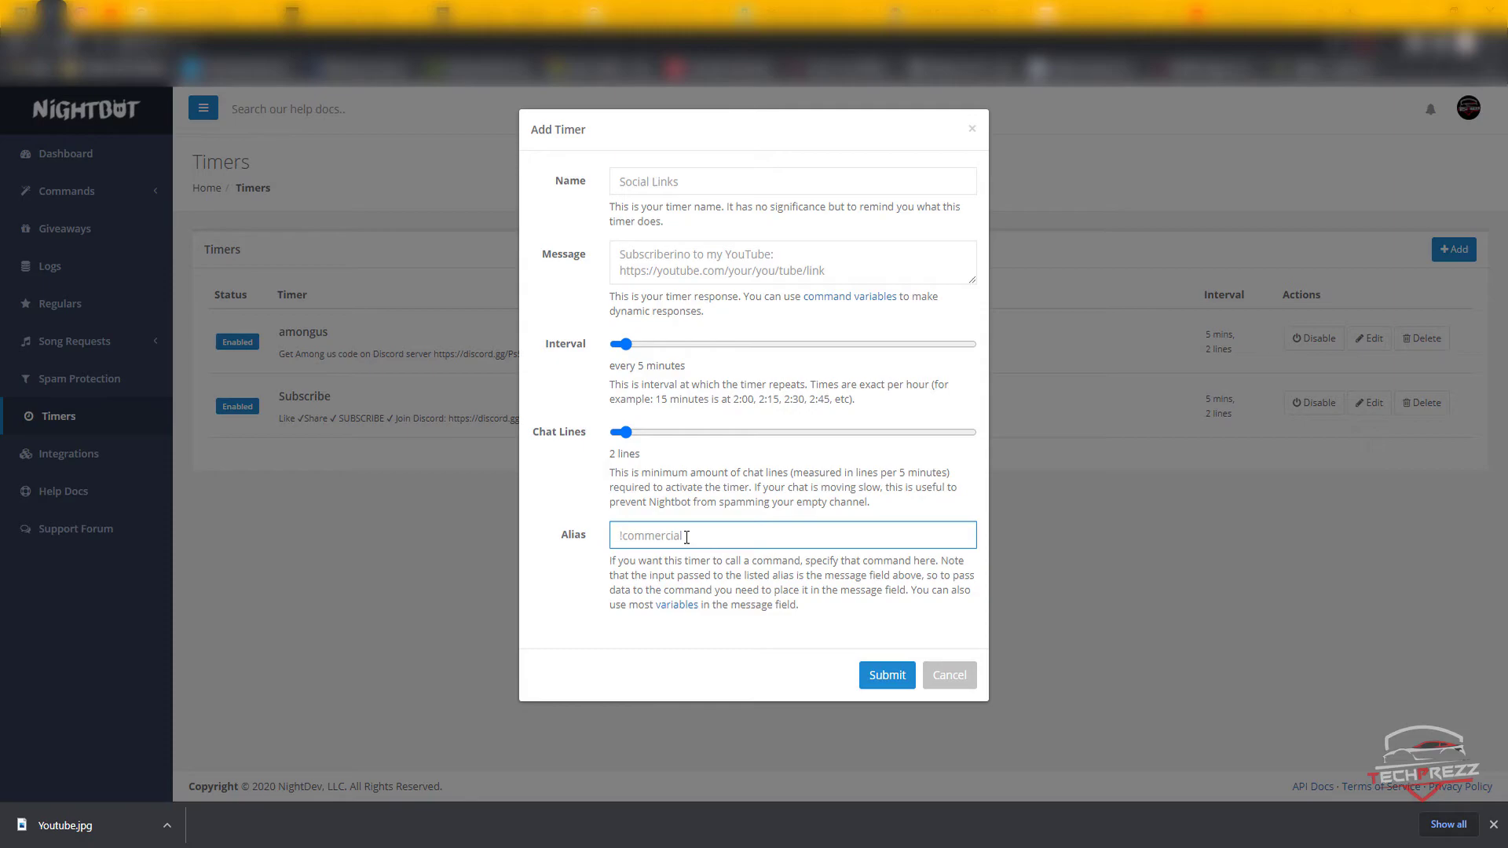
type("!subsc")
type("be")
key("BackSpace")
key("BackSpace")
key("BackSpace")
key("BackSpace")
key("BackSpace")
key("BackSpace")
key("BackSpace")
key("BackSpace")
key("BackSpace")
key("BackSpace")
left_click(973, 131)
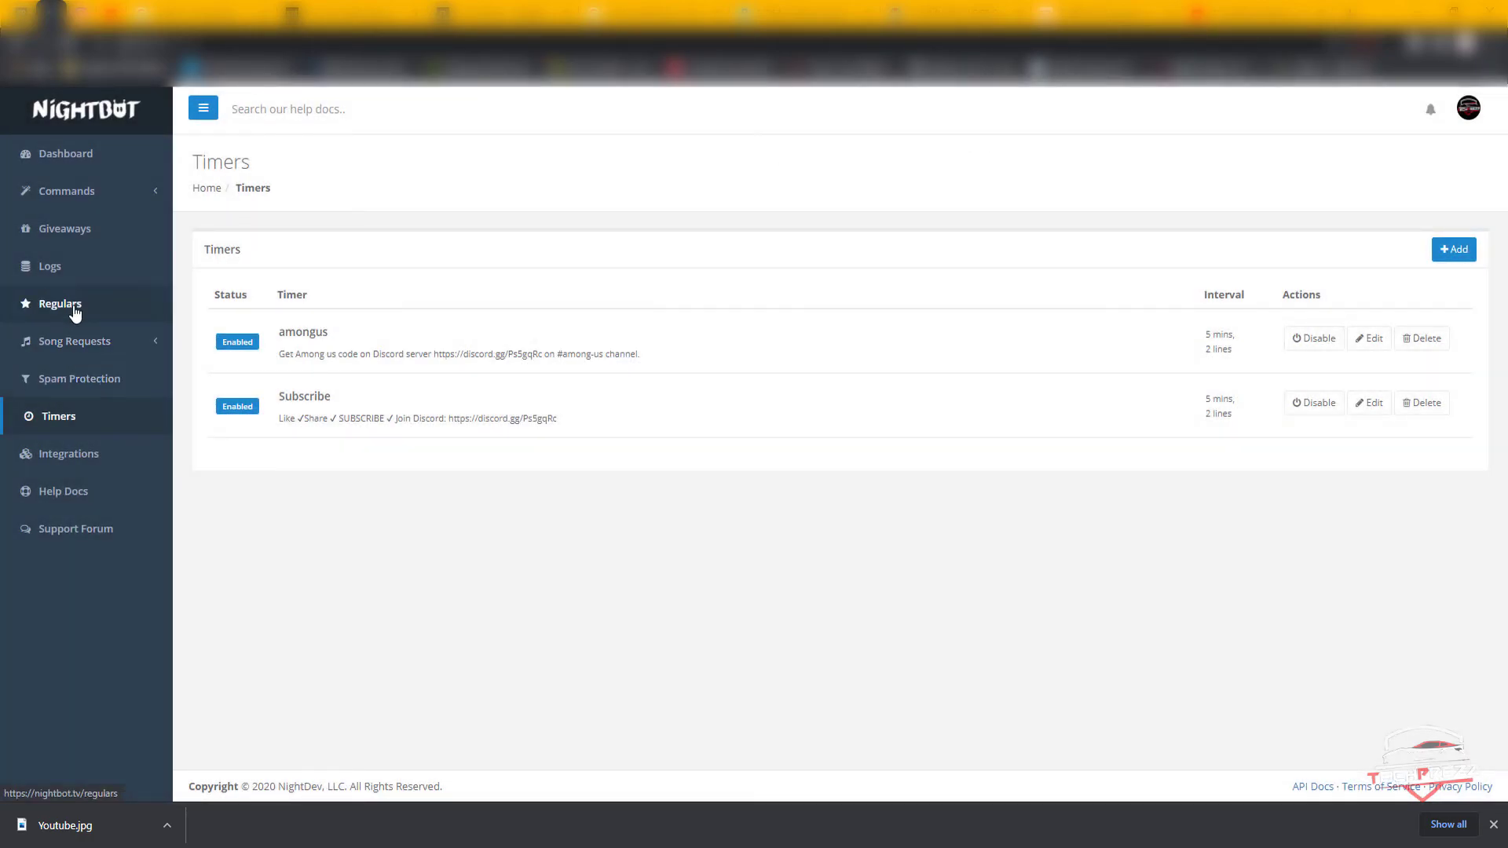
Open spam protection, examine the Blacklist Words/Phrases filter's blacklist, timeout length and exempt userlevel options, and close them without changes
left_click(100, 385)
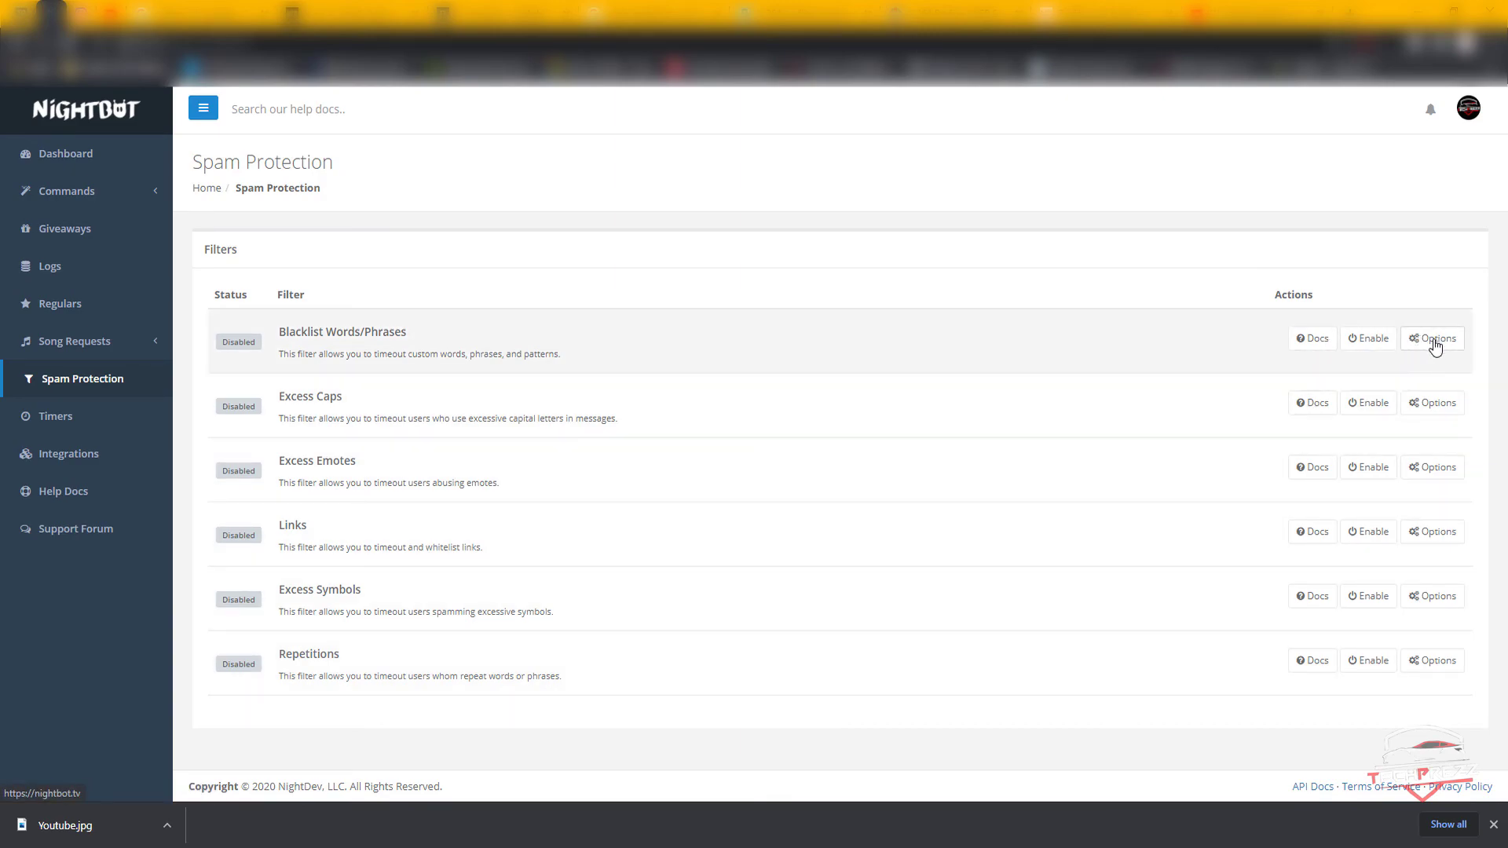
left_click(1434, 340)
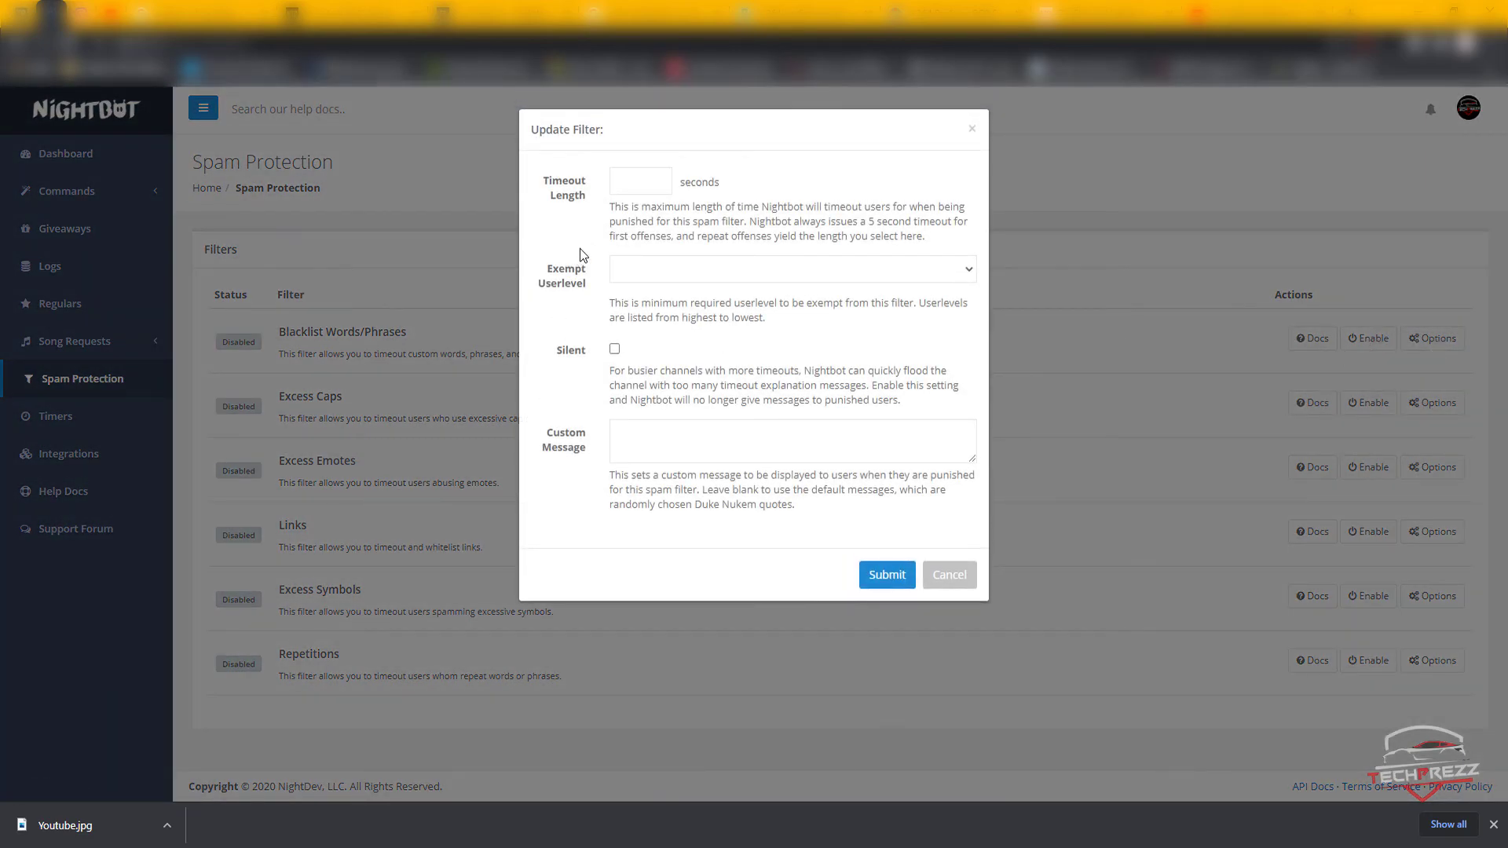
left_click(673, 186)
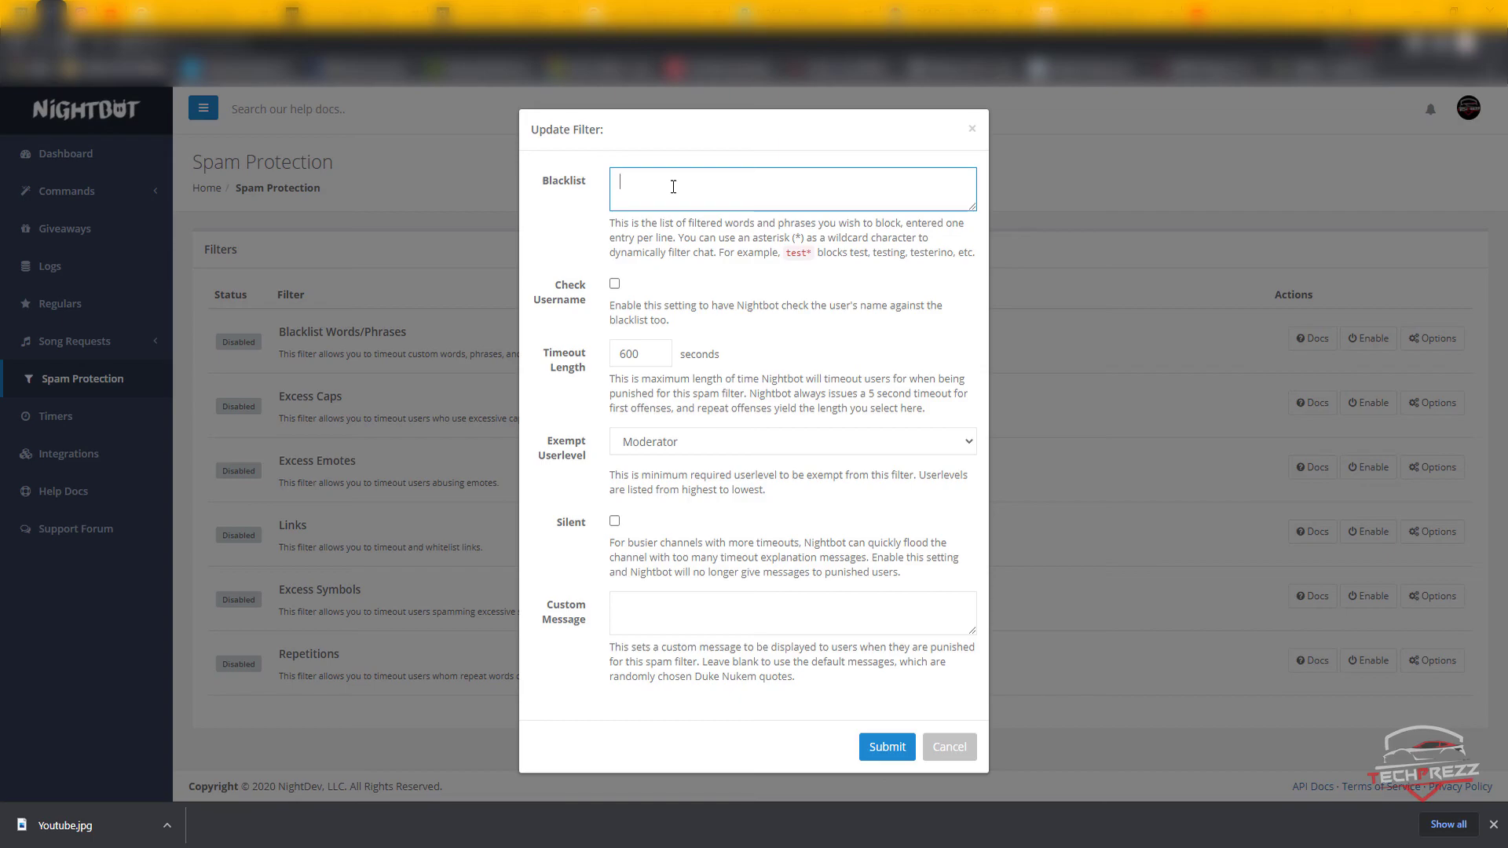
left_click(636, 348)
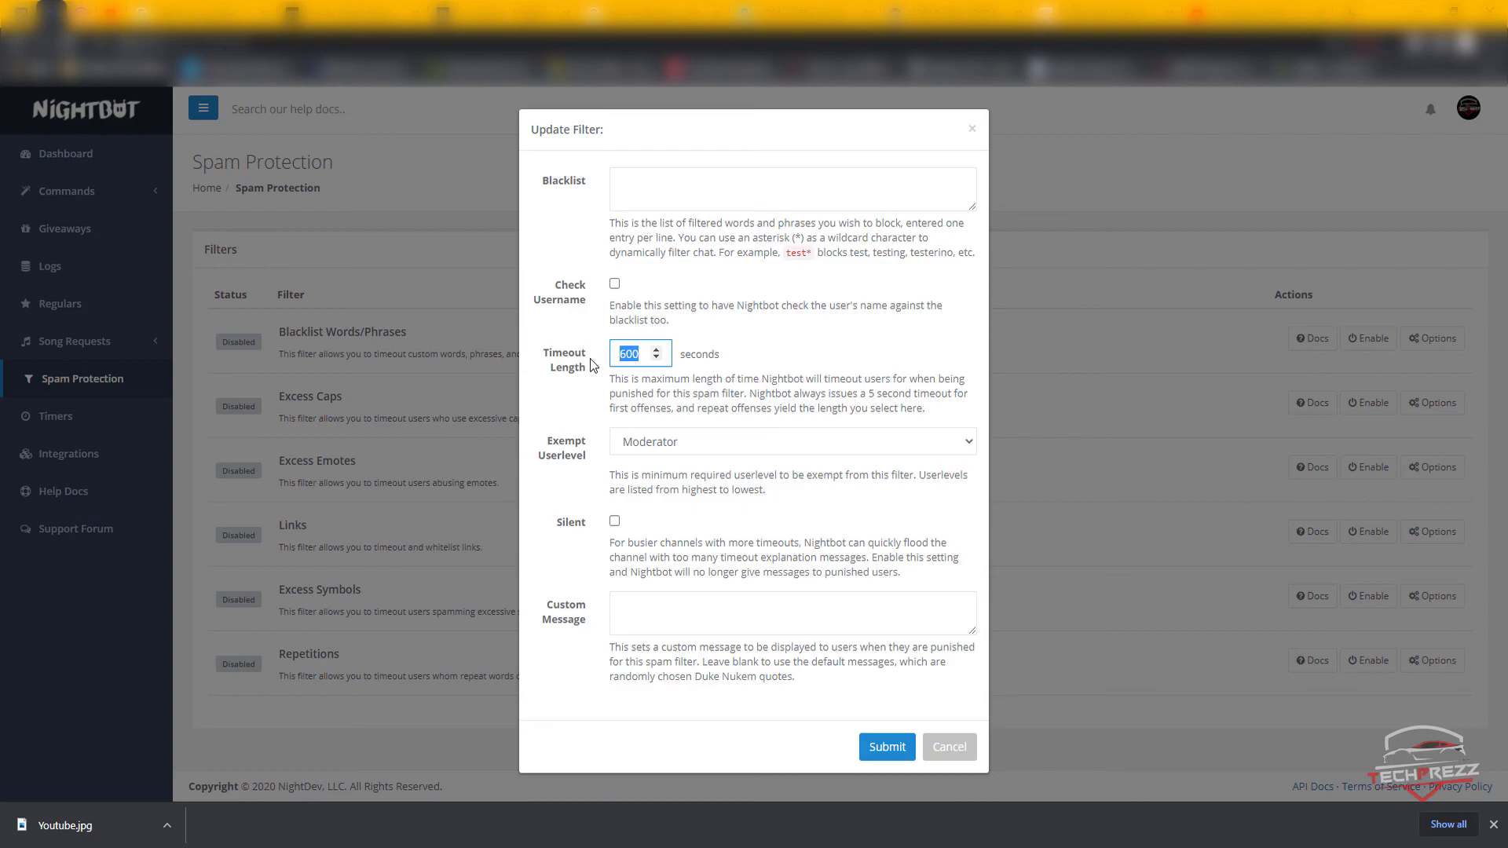
left_click(718, 442)
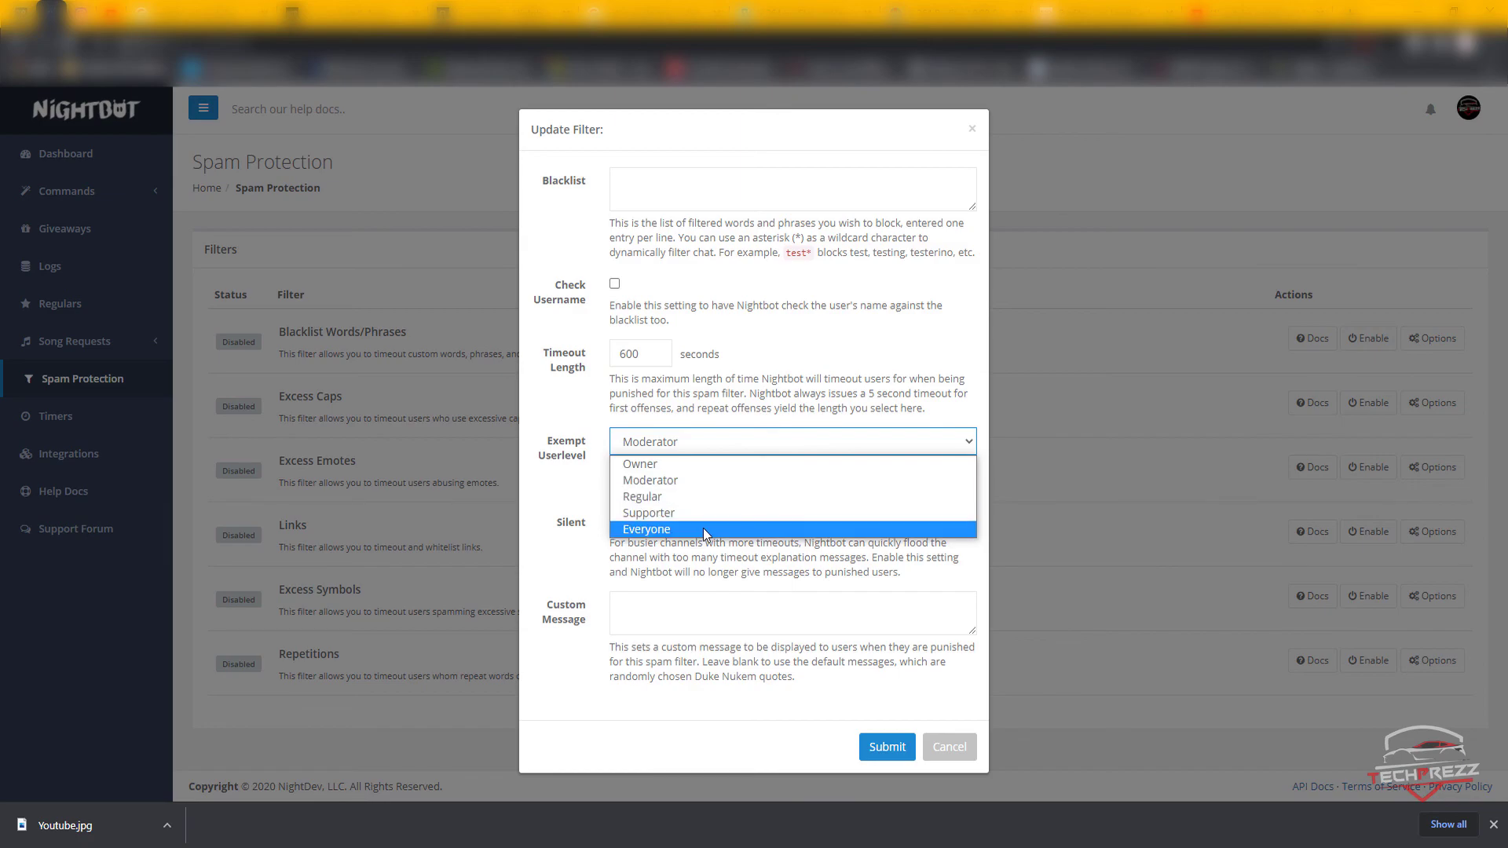
left_click(578, 445)
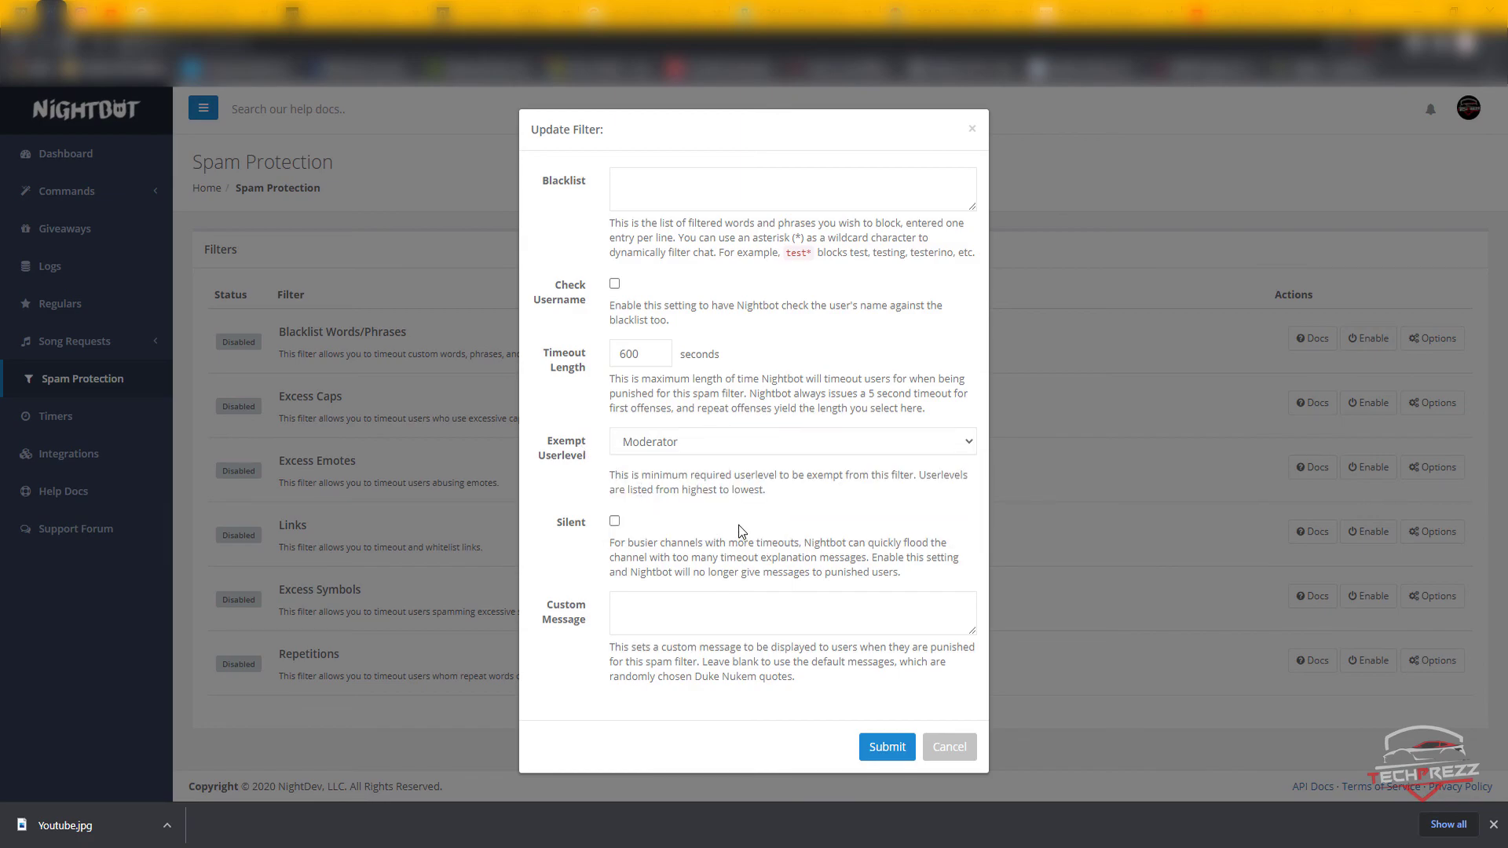
left_click(972, 128)
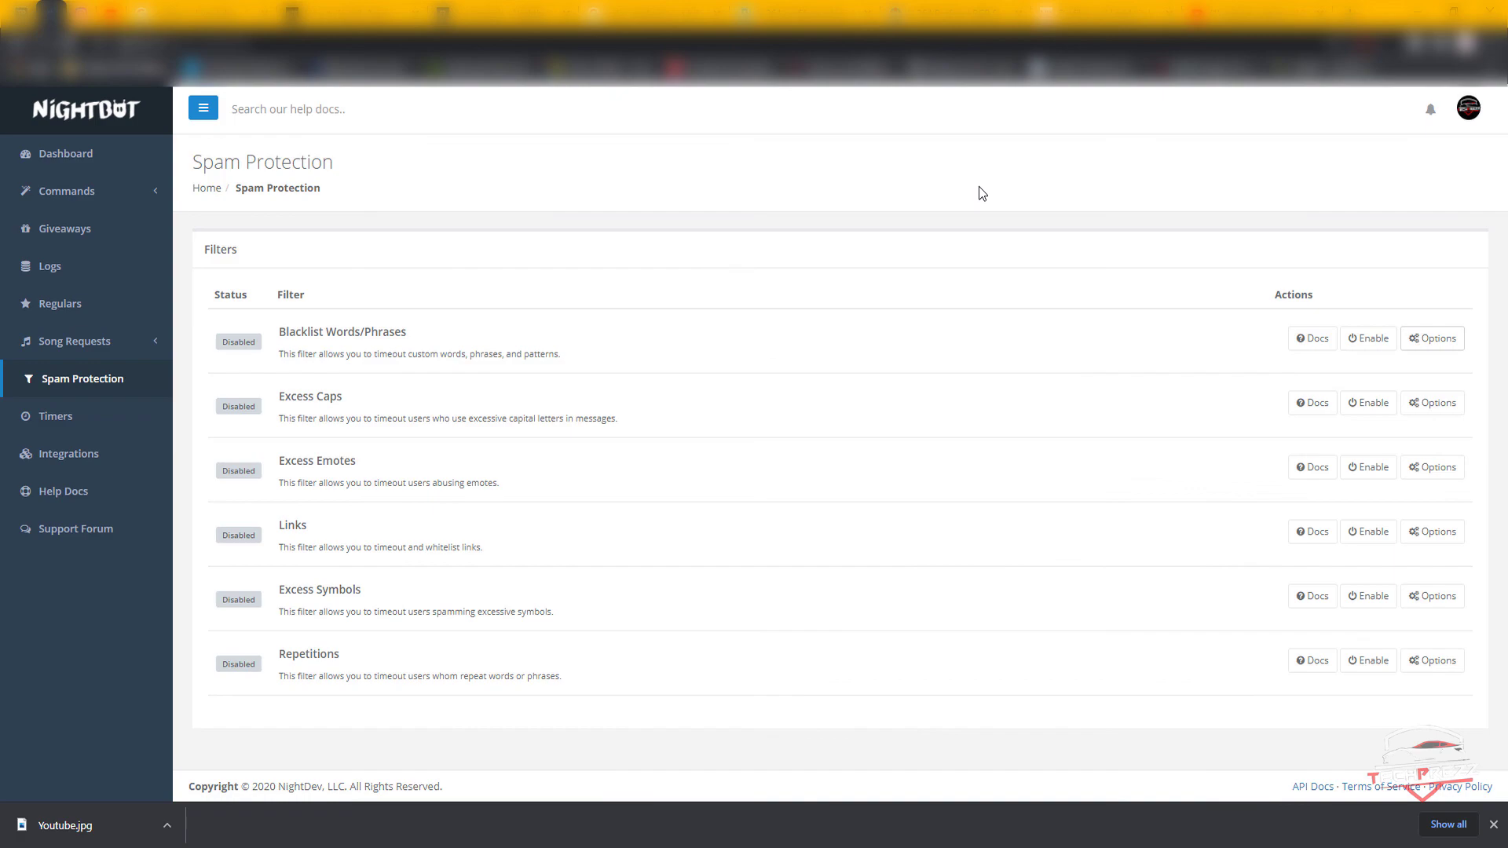